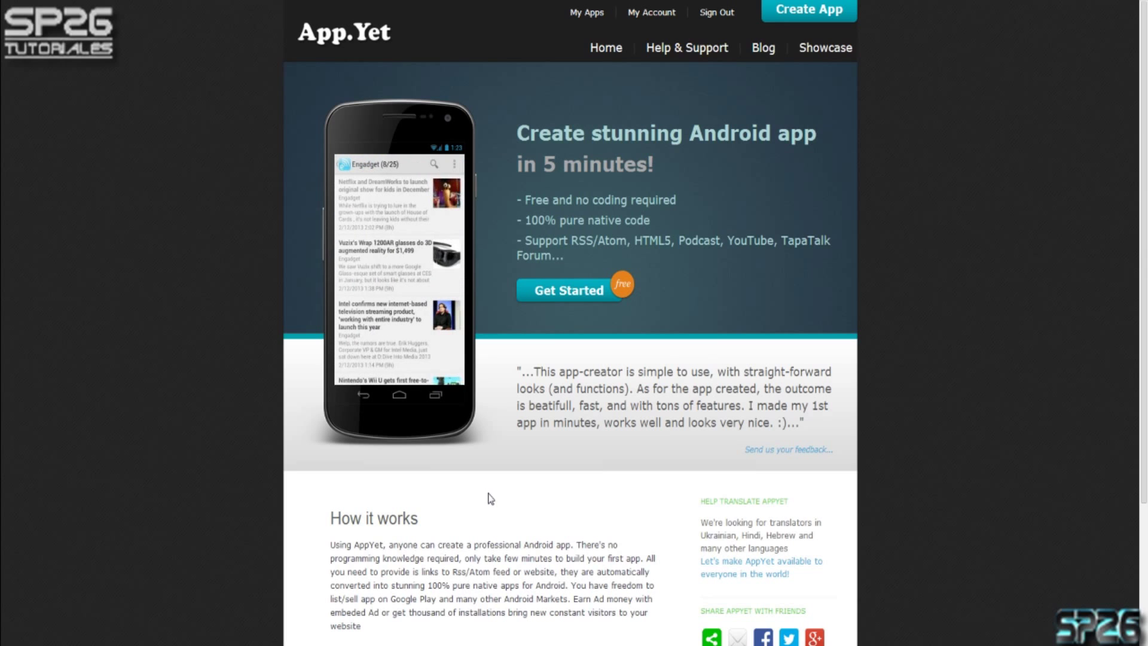
# - Start a new AppYet V3 application named PRUEBA and let the package name fill in by default
pyautogui.click(818, 18)
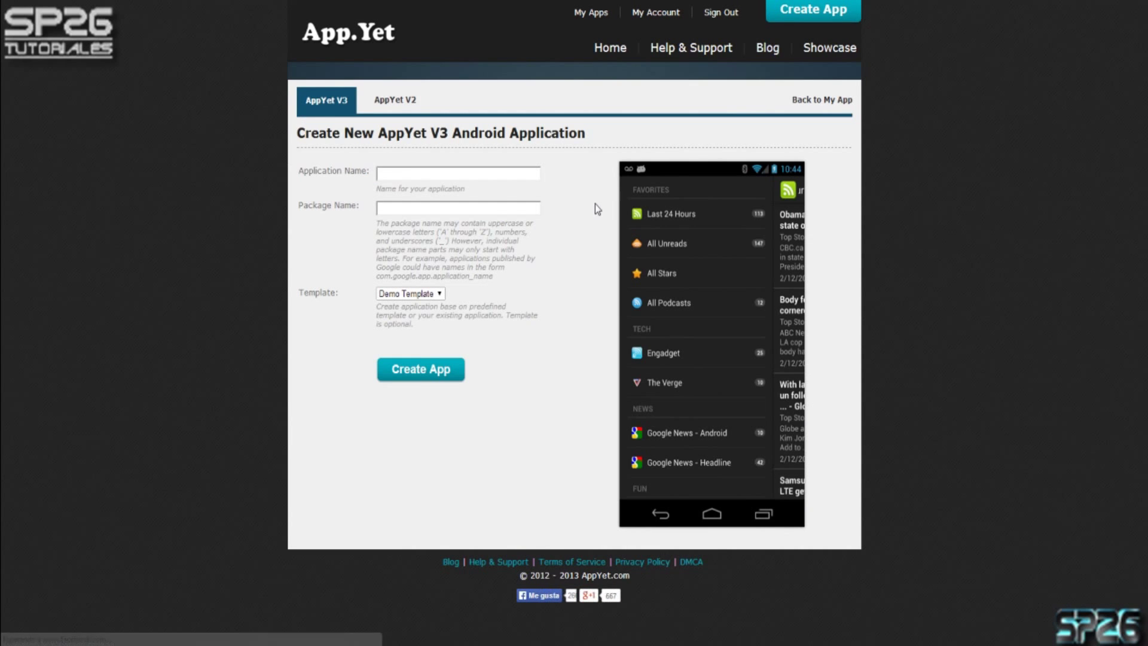
pyautogui.click(392, 172)
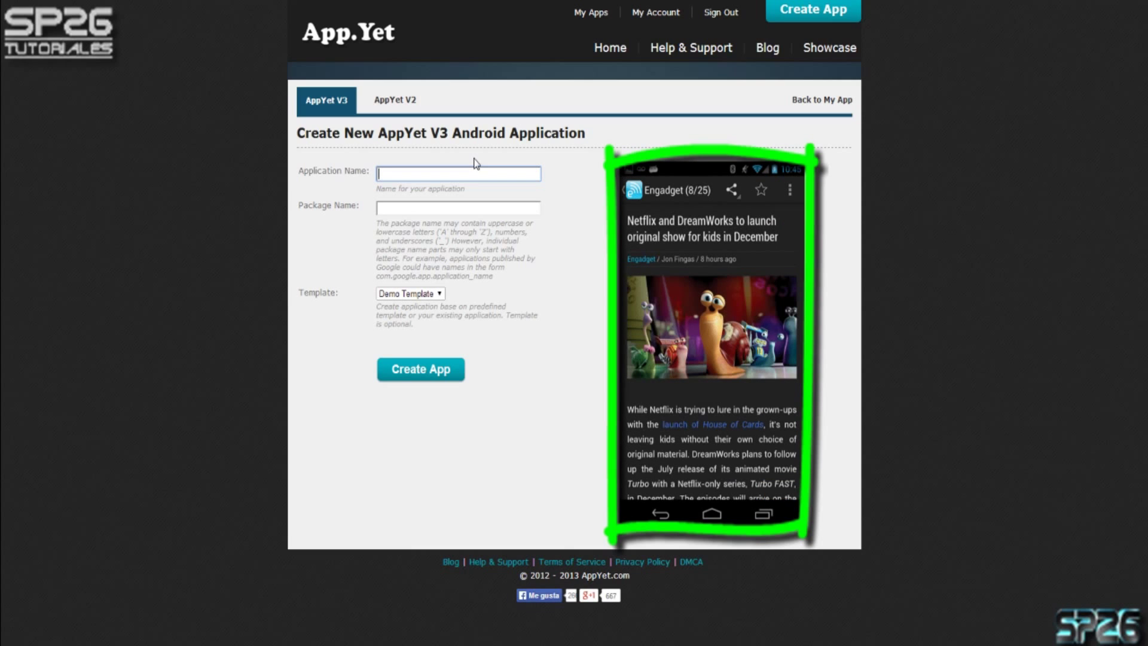
pyautogui.write('PRU')
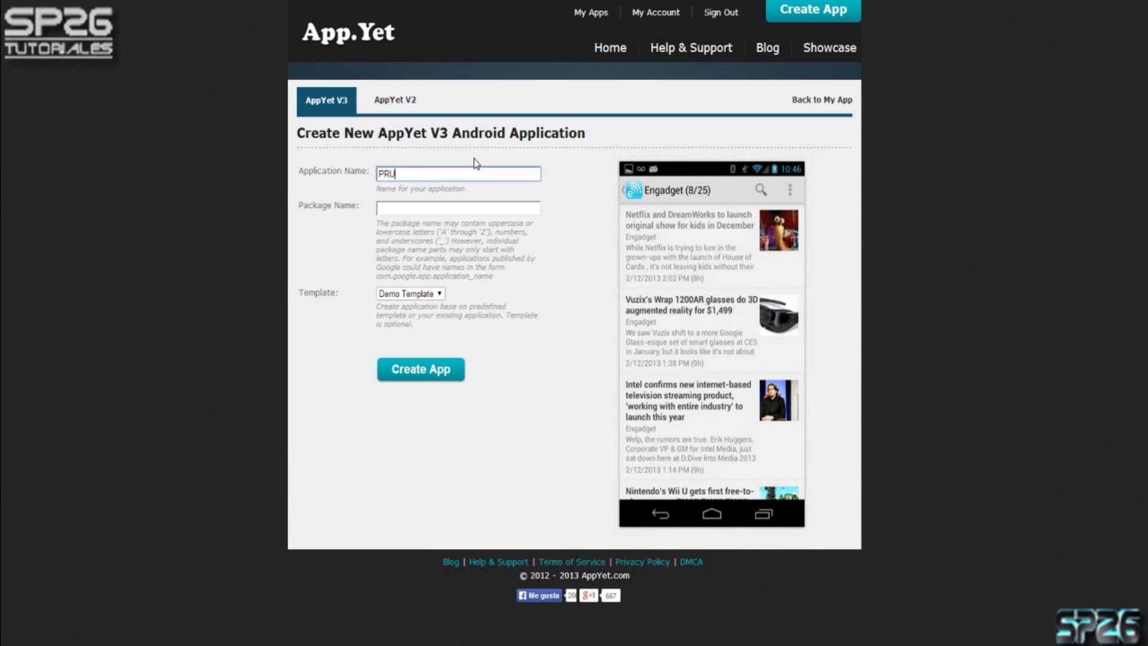
pyautogui.write('EBA')
pyautogui.click(410, 209)
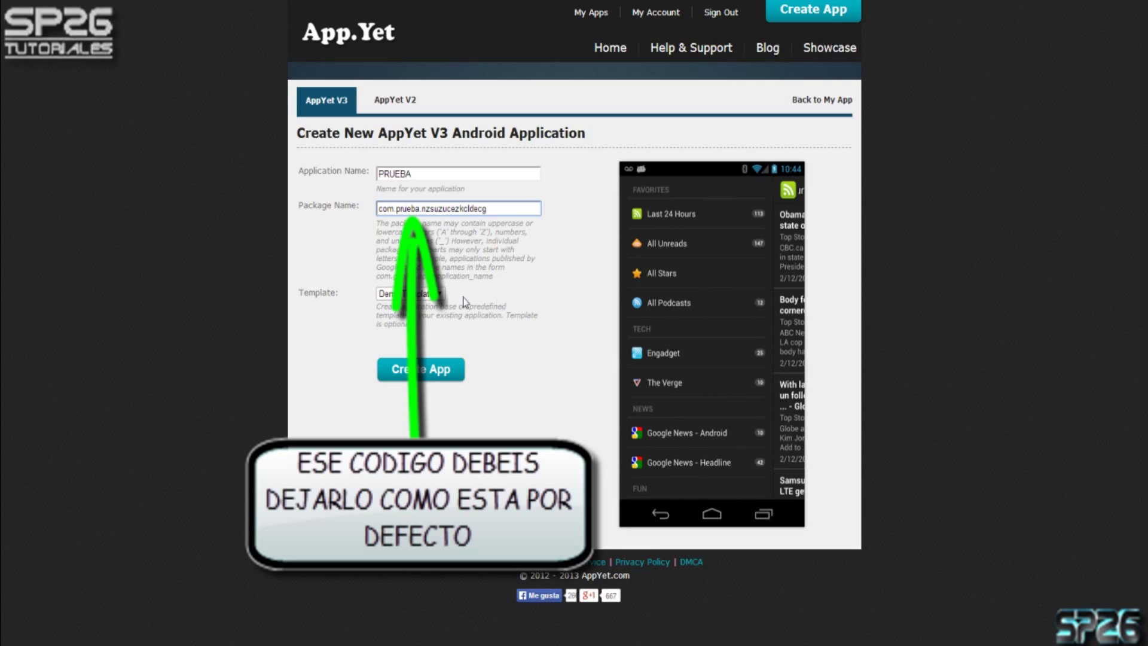
# - Choose the Blank Template for the new application and create the app
pyautogui.click(439, 293)
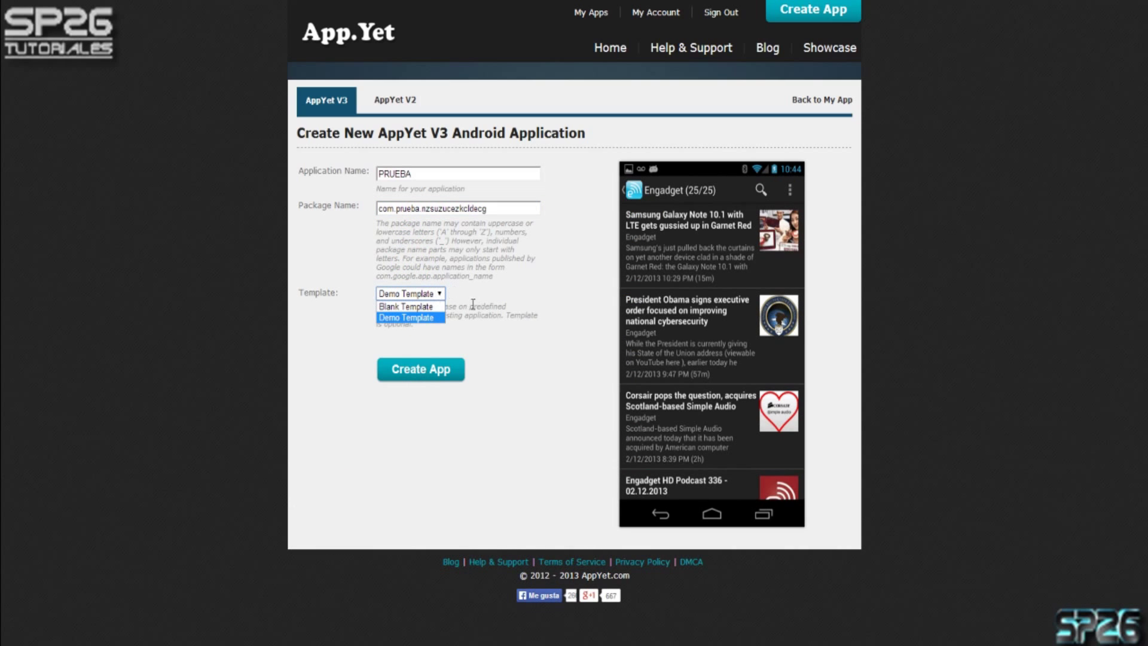
pyautogui.press('Up')
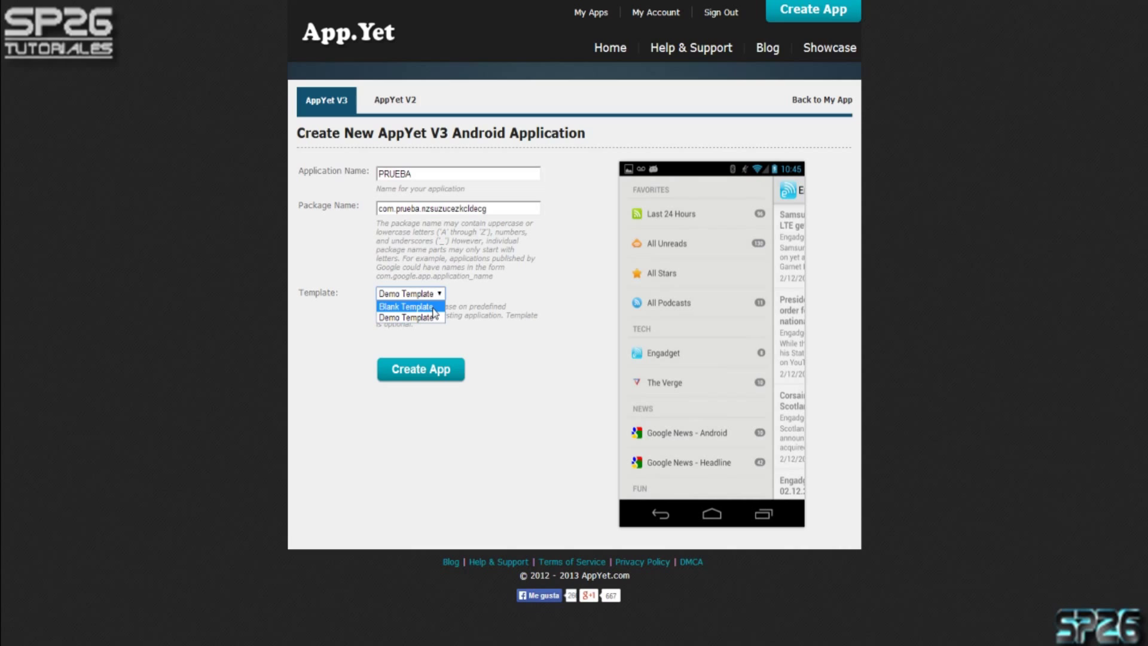
pyautogui.click(435, 307)
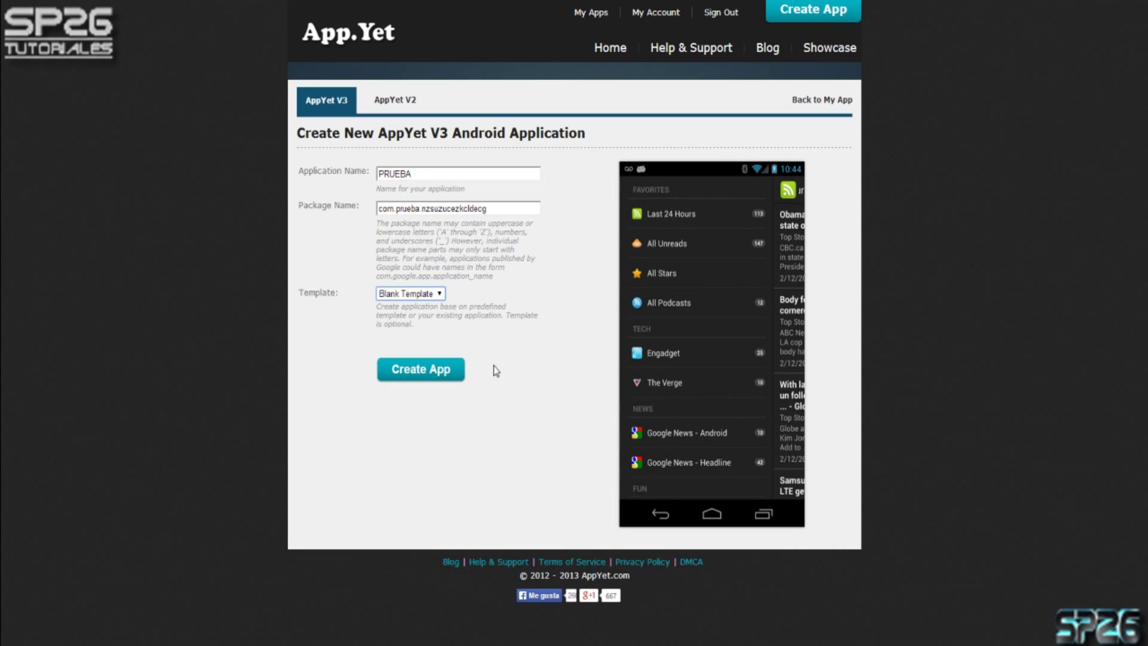
pyautogui.click(442, 377)
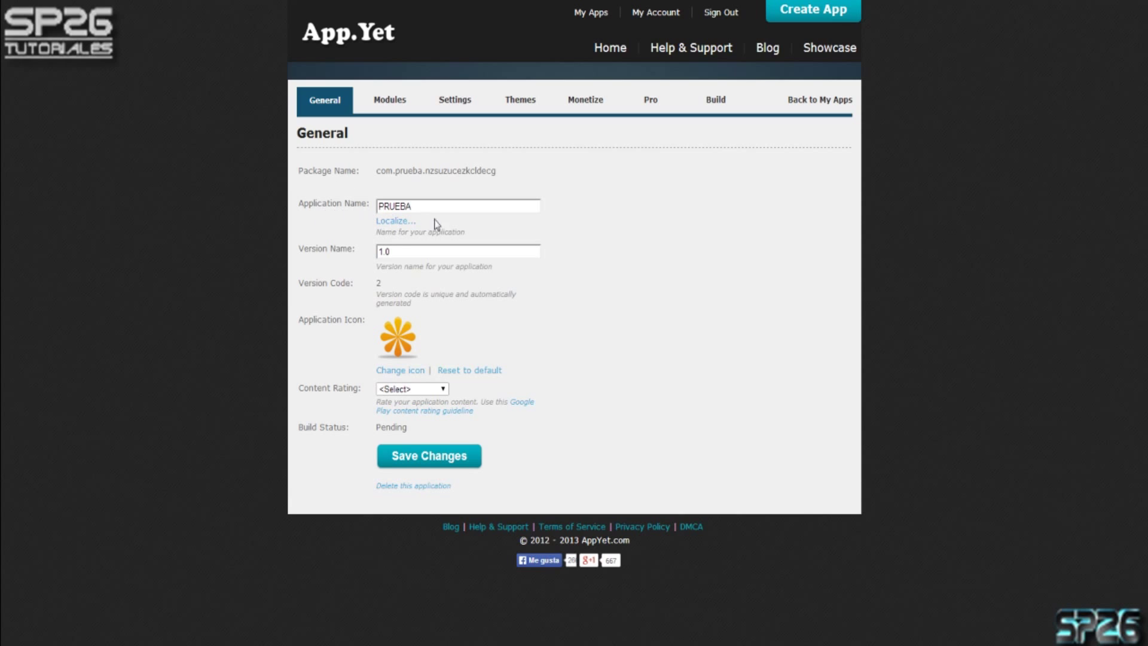
# - Open the application icon's upload option, set the content rating to Everyone and try to save the general settings
pyautogui.doubleClick(411, 256)
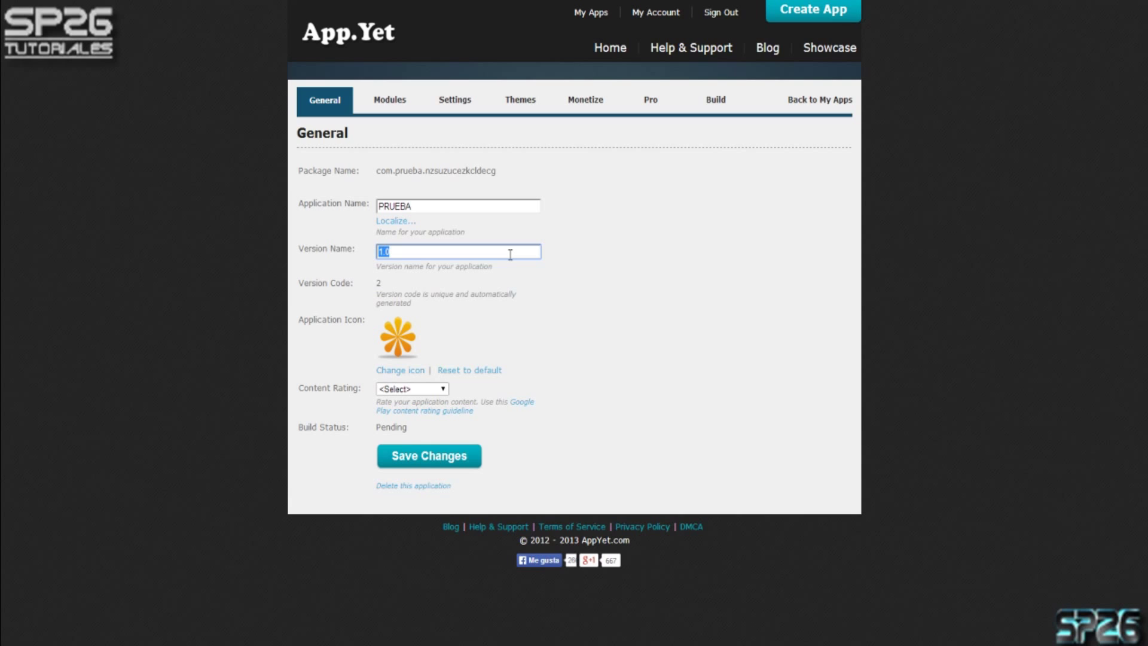
pyautogui.click(417, 374)
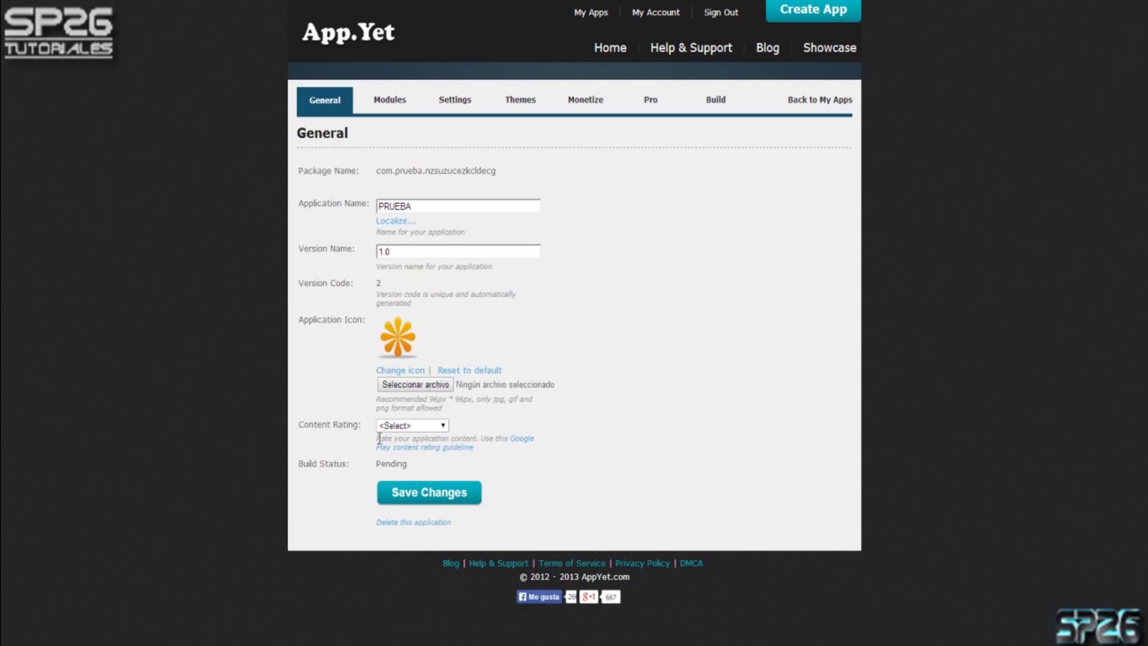
pyautogui.click(418, 426)
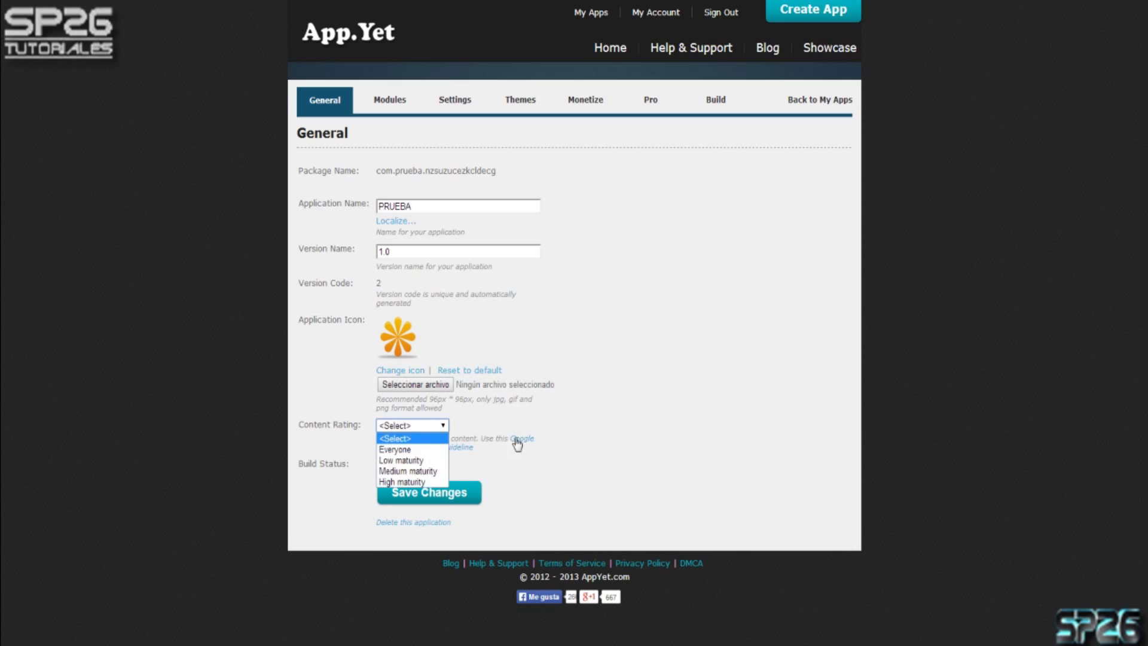
pyautogui.click(418, 451)
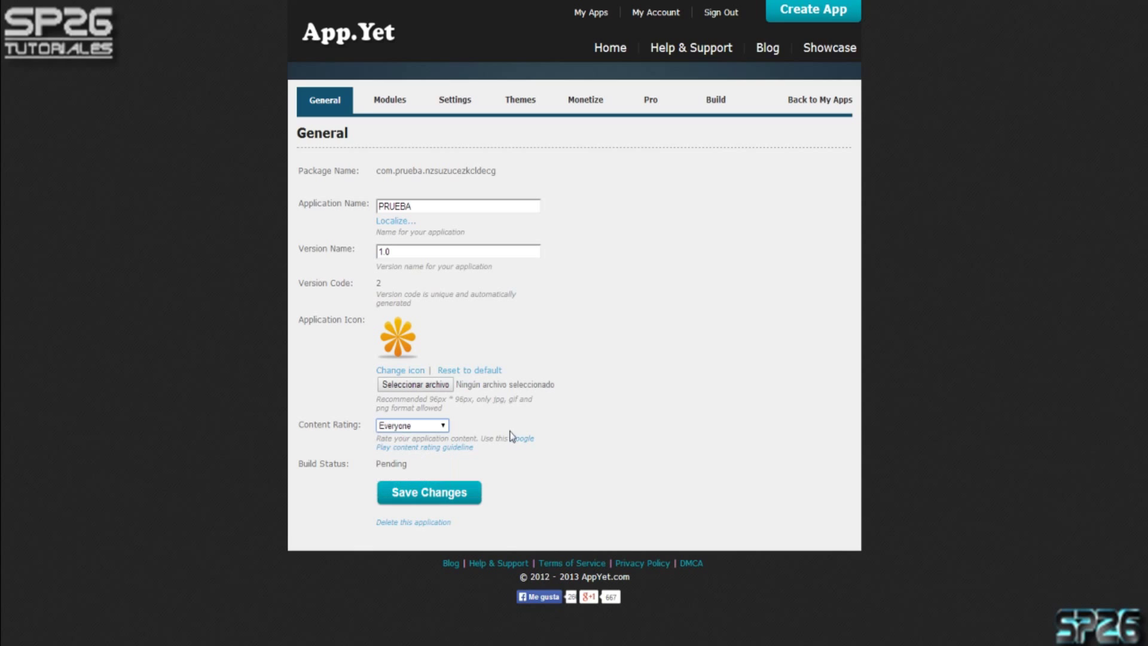
pyautogui.click(450, 490)
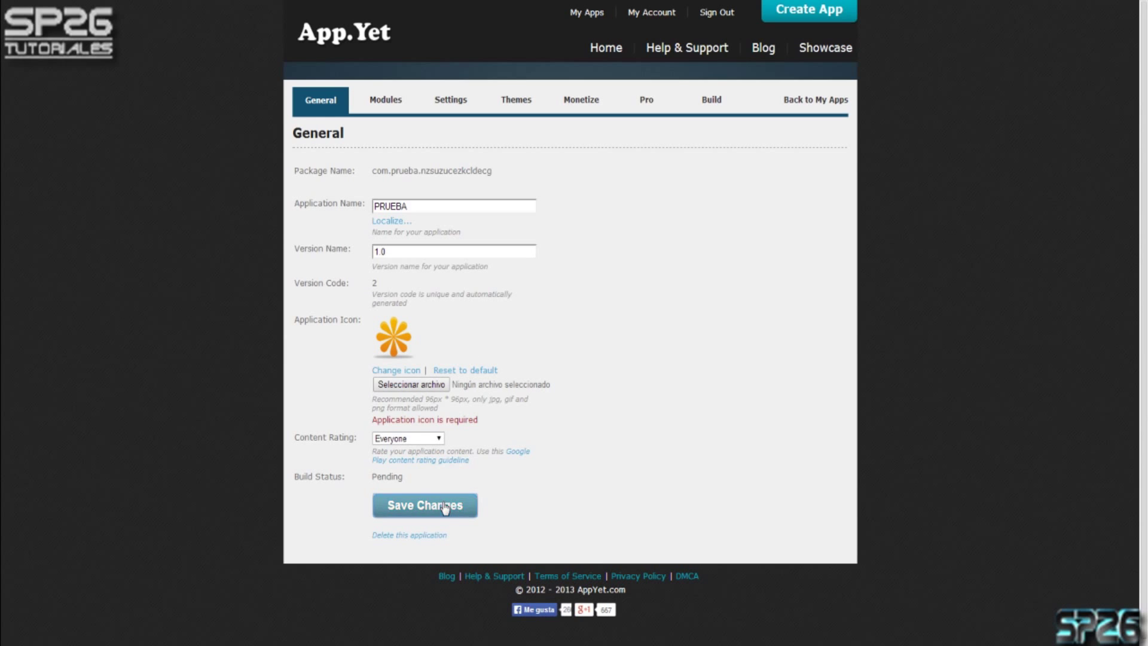
# - Delete the [last_24hours] feed query from the app's modules and confirm the deletion
pyautogui.click(402, 106)
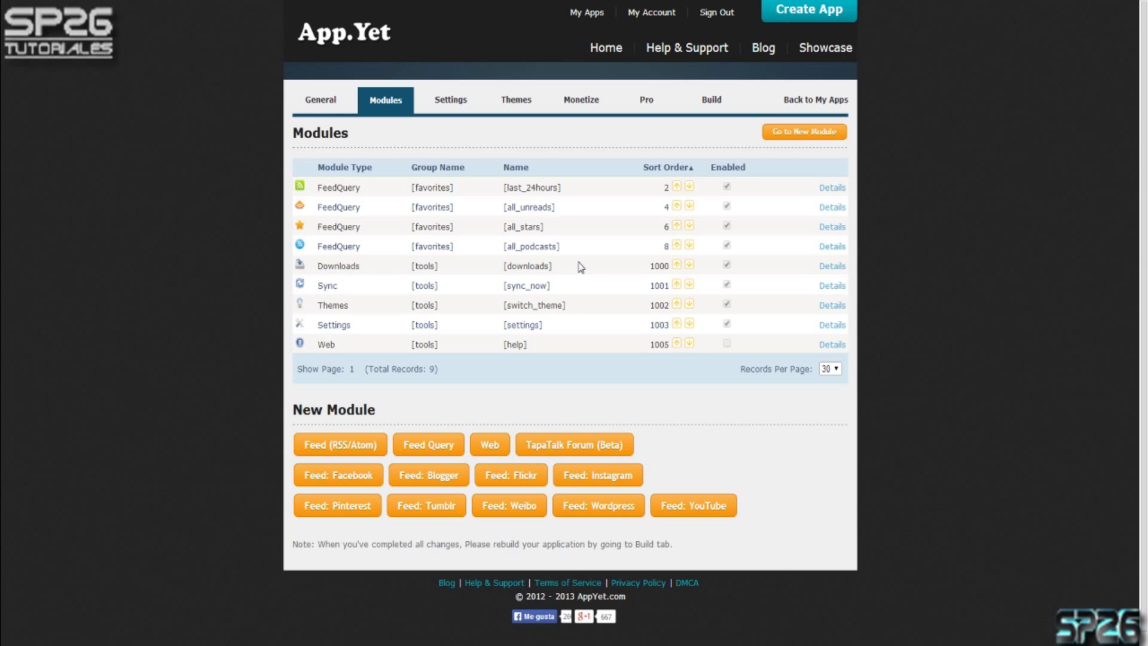
pyautogui.click(836, 188)
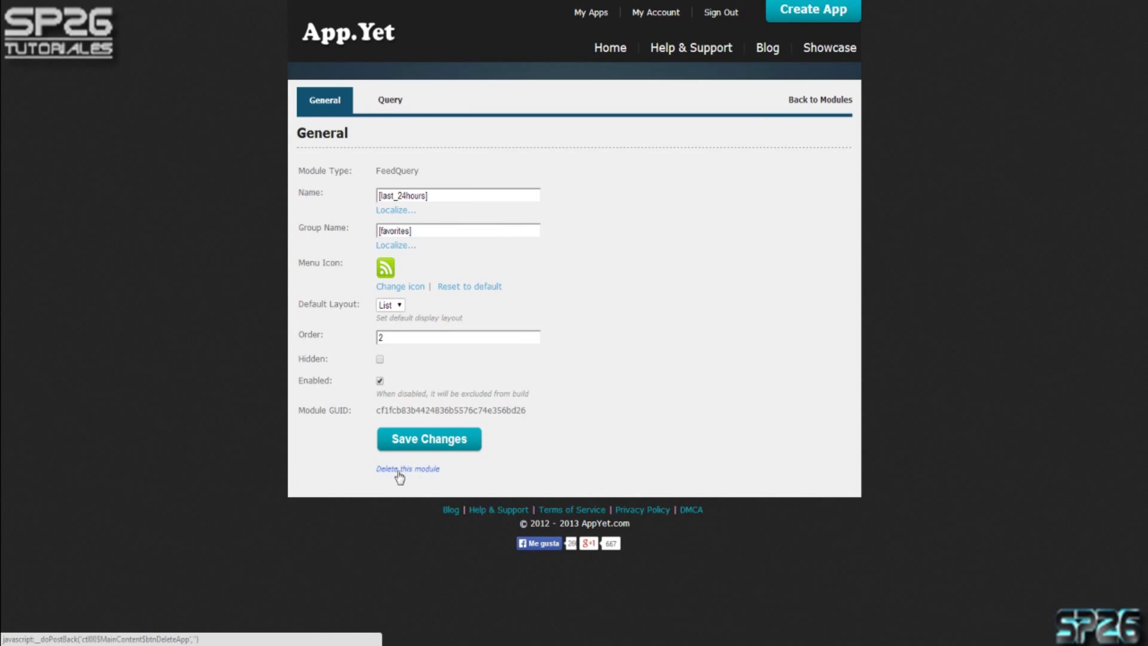
pyautogui.click(425, 470)
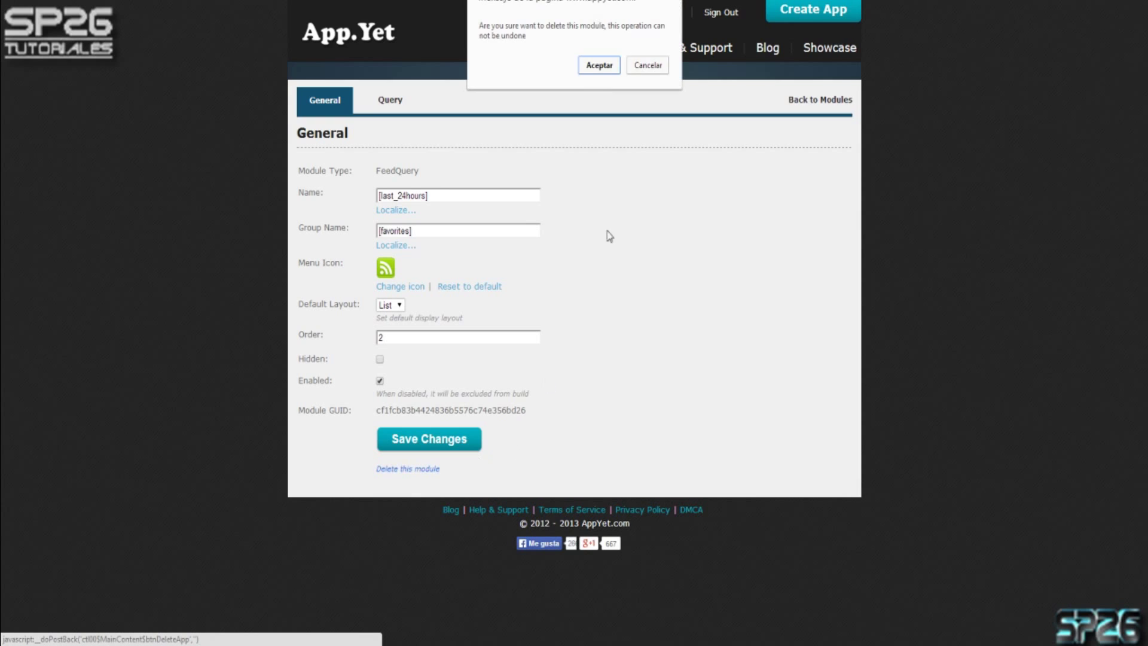
pyautogui.click(599, 70)
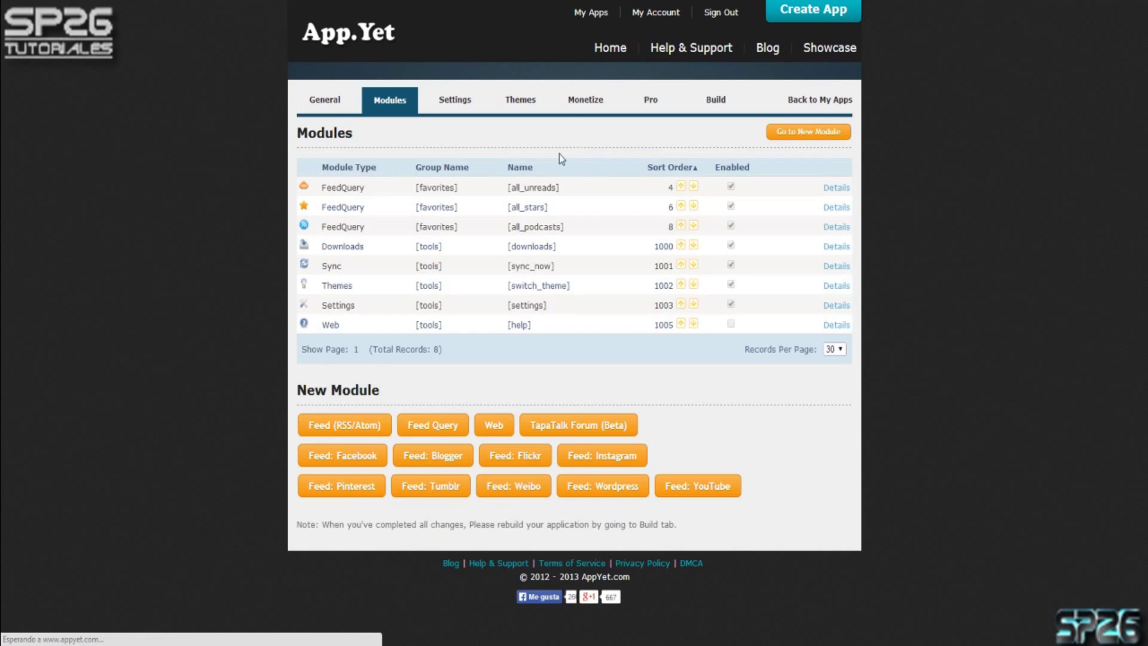
# - Delete the [all_unreads] and [all_stars] feed query modules, confirming each deletion
pyautogui.click(832, 187)
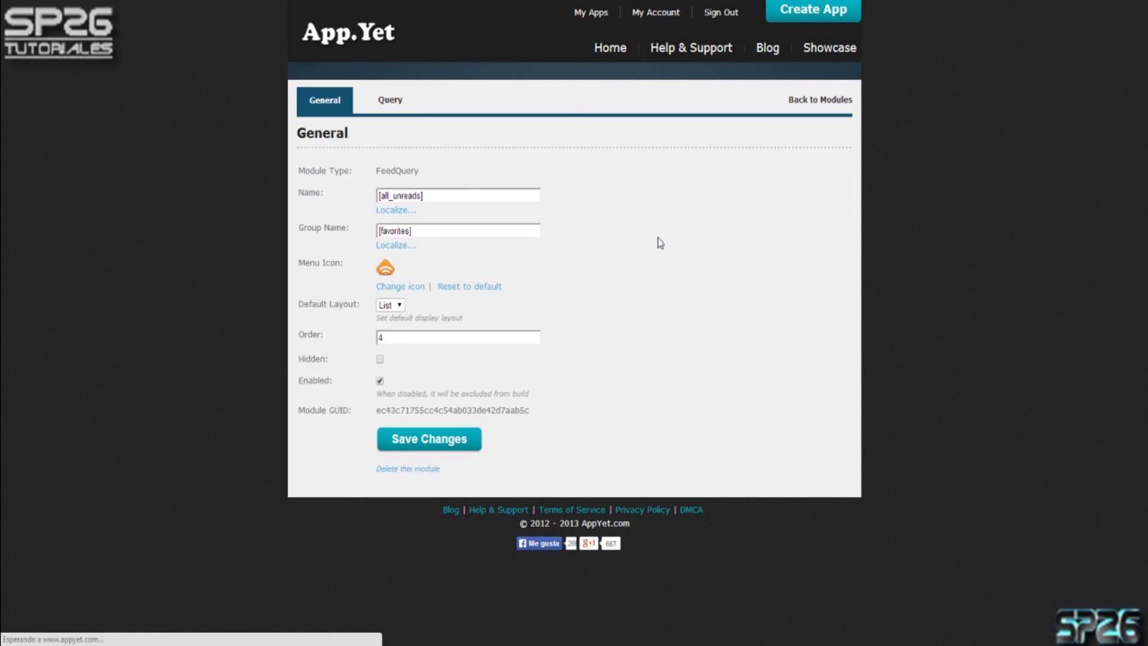
pyautogui.click(403, 470)
pyautogui.click(600, 70)
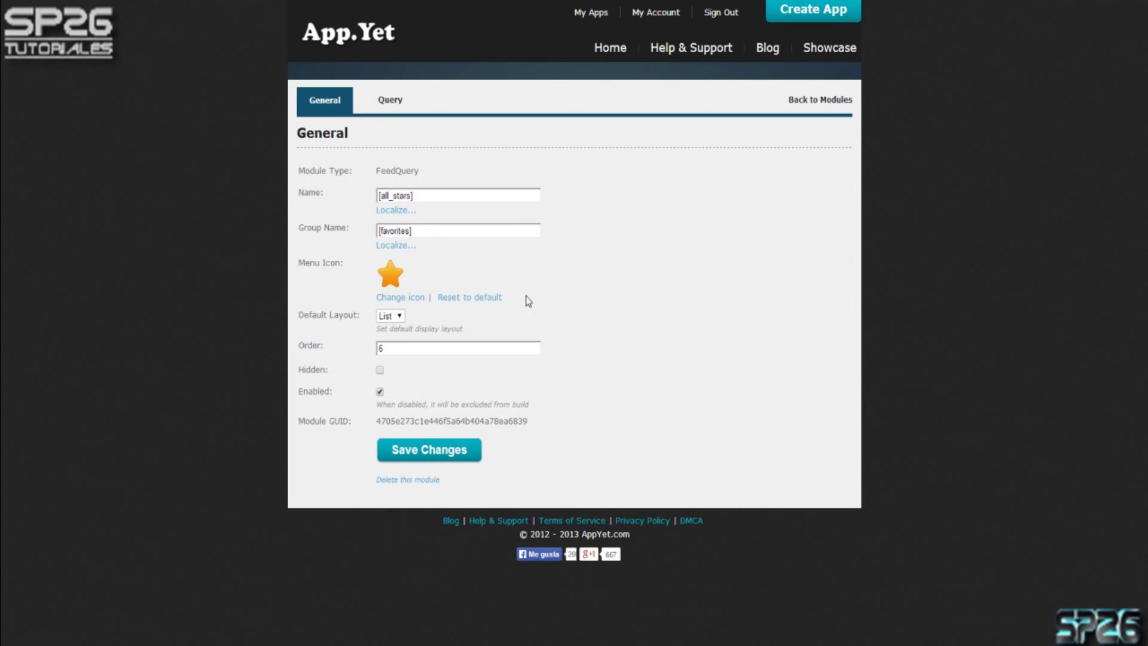
pyautogui.click(412, 481)
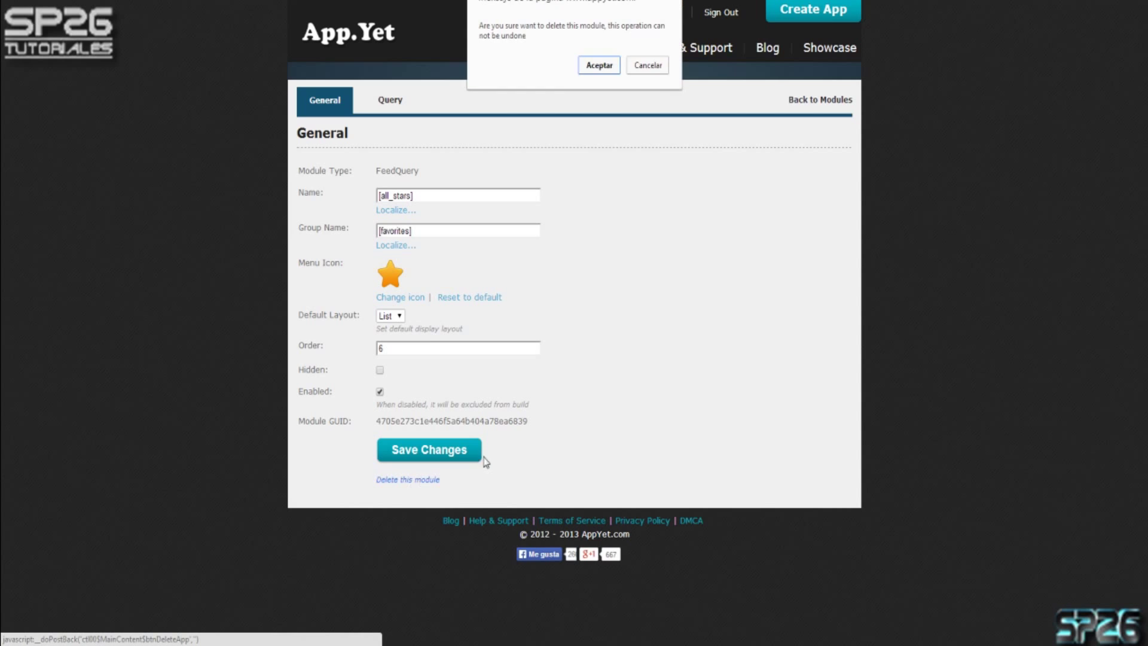
pyautogui.click(598, 69)
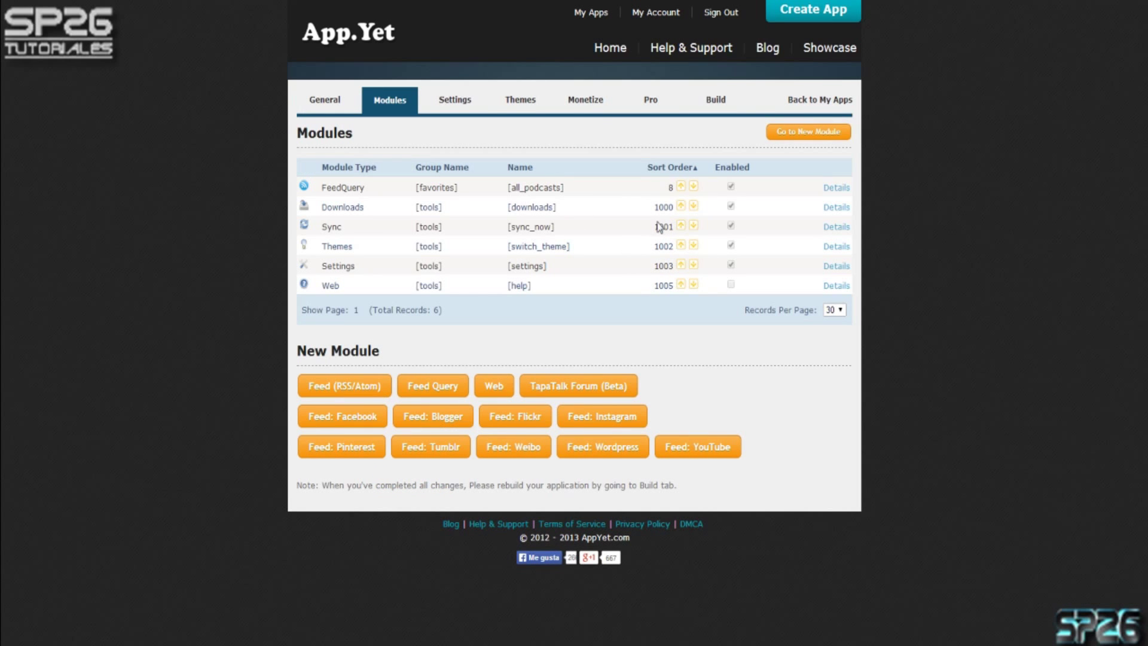
# - Delete the [all_podcasts] feed query module and confirm the deletion
pyautogui.click(842, 191)
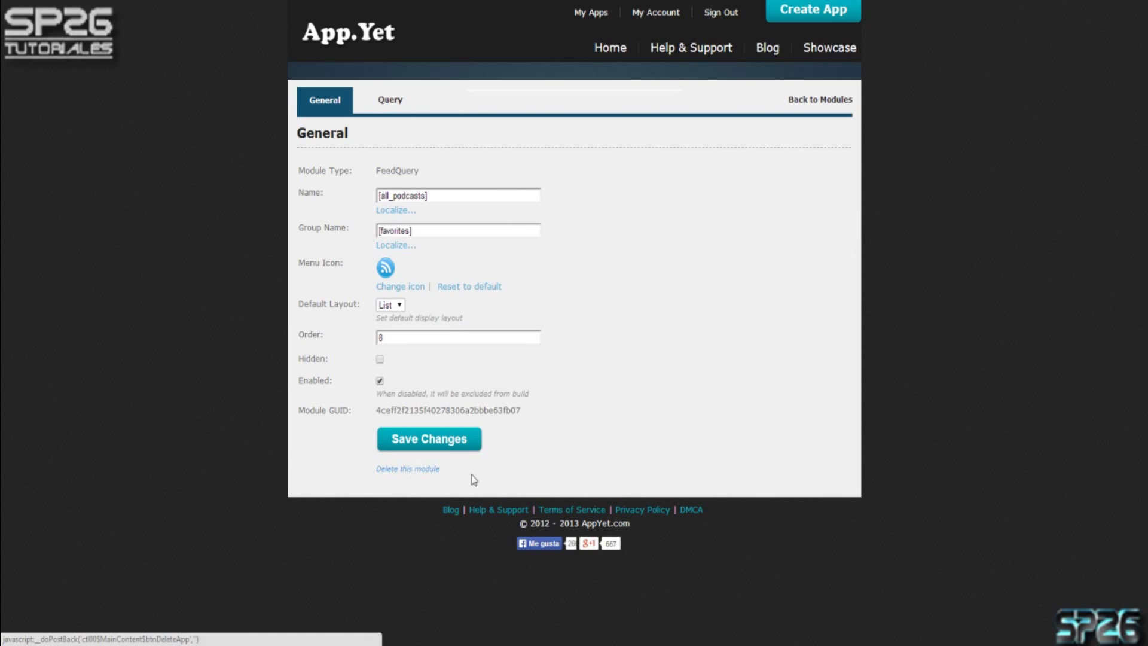
pyautogui.click(412, 470)
pyautogui.click(599, 66)
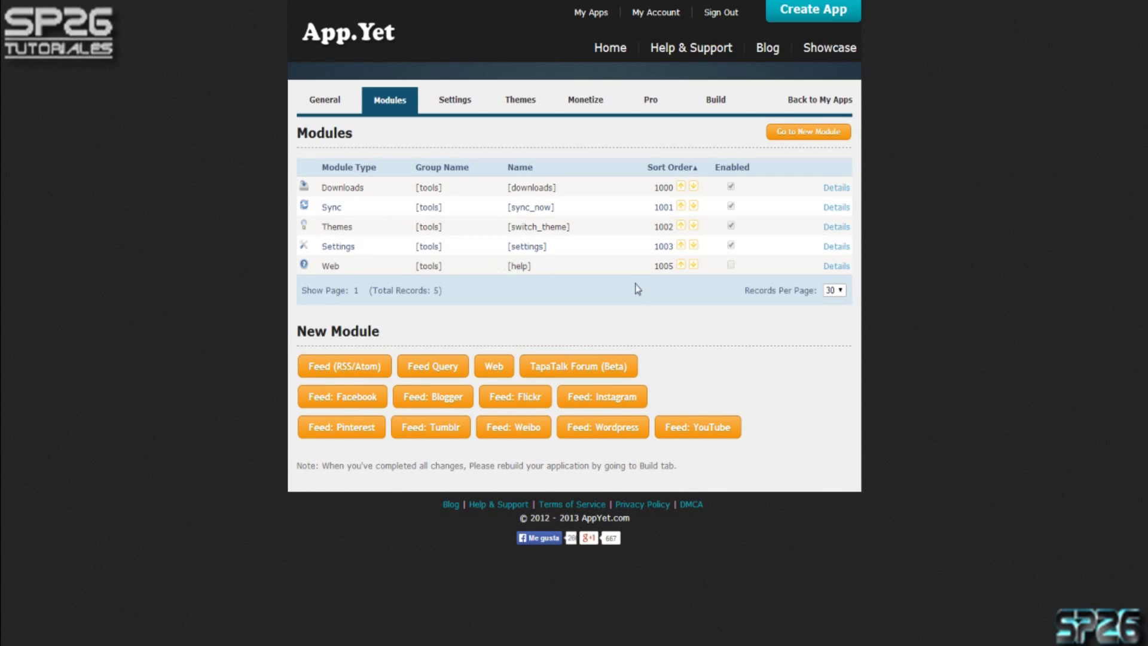
# - Delete the [help] web module from the tools group and confirm the deletion
pyautogui.click(835, 267)
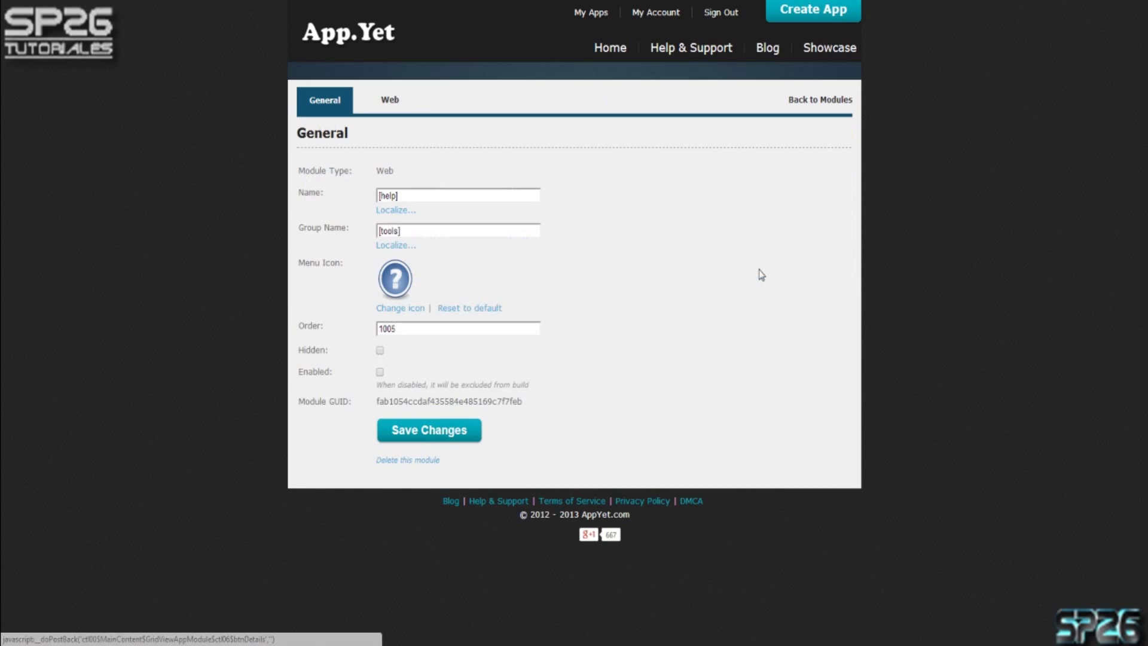
pyautogui.click(422, 460)
pyautogui.click(597, 65)
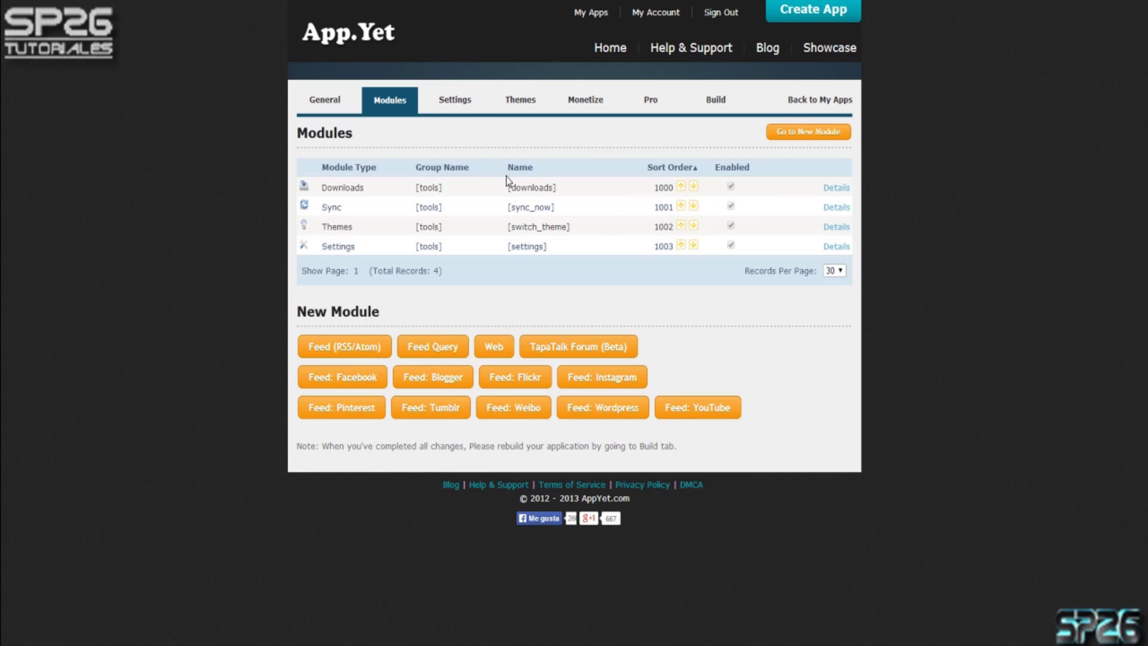
# - Examine the Downloads module's name, group name and order settings, then return to the module list without changes
pyautogui.click(837, 187)
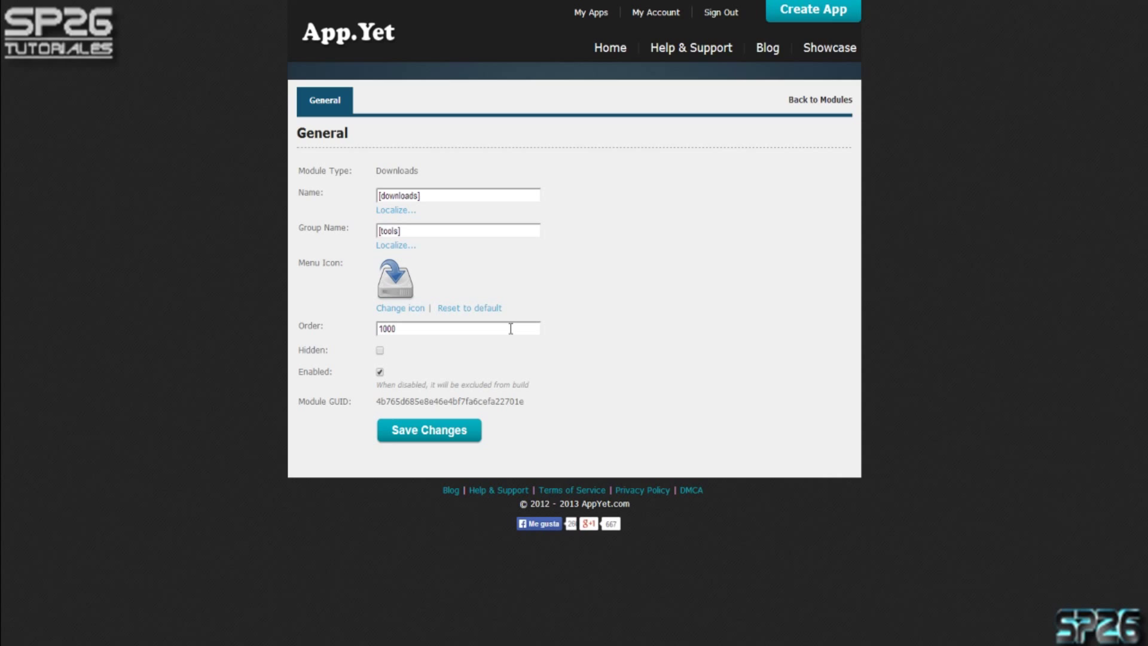
pyautogui.click(408, 196)
pyautogui.tripleClick(408, 195)
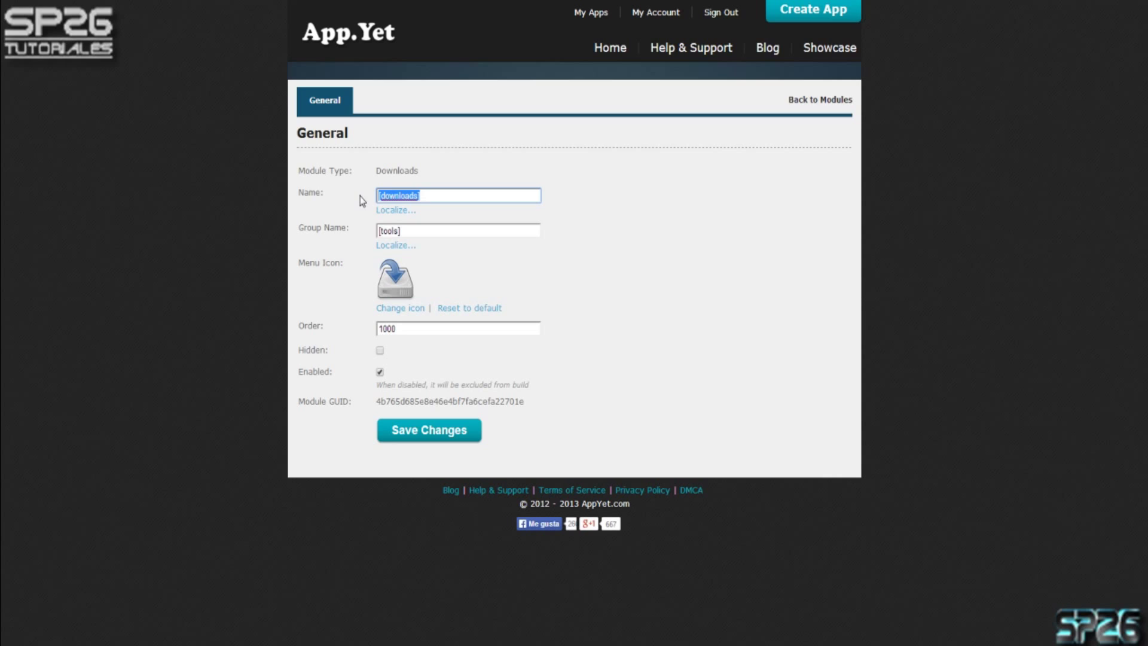
pyautogui.tripleClick(418, 230)
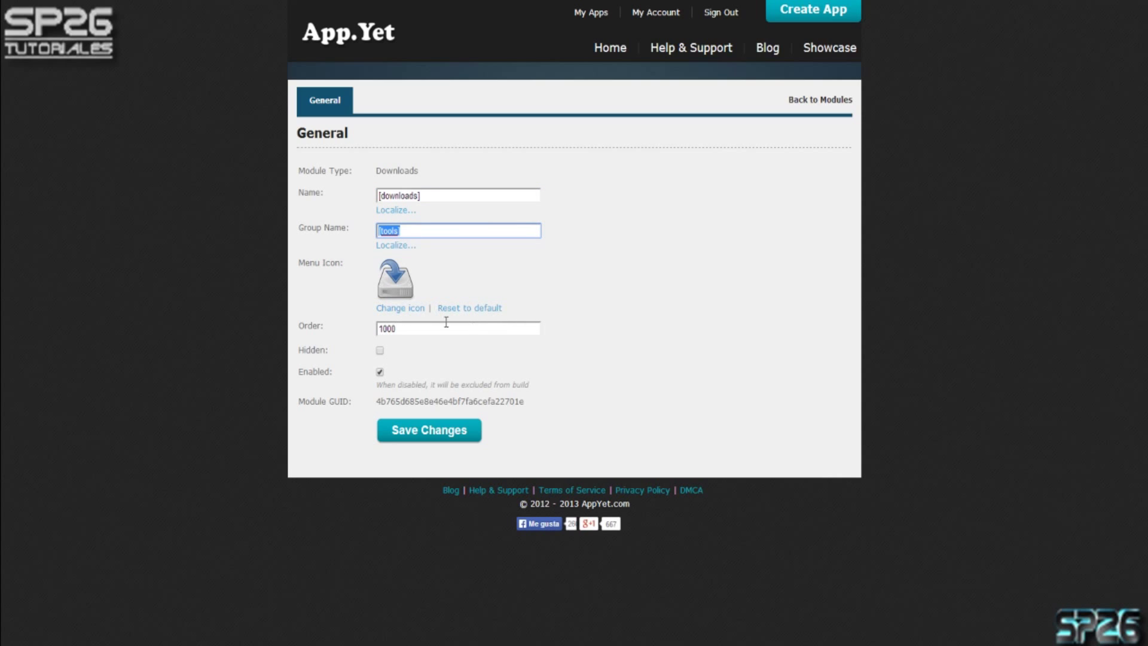
pyautogui.click(389, 326)
pyautogui.doubleClick(388, 326)
pyautogui.click(660, 214)
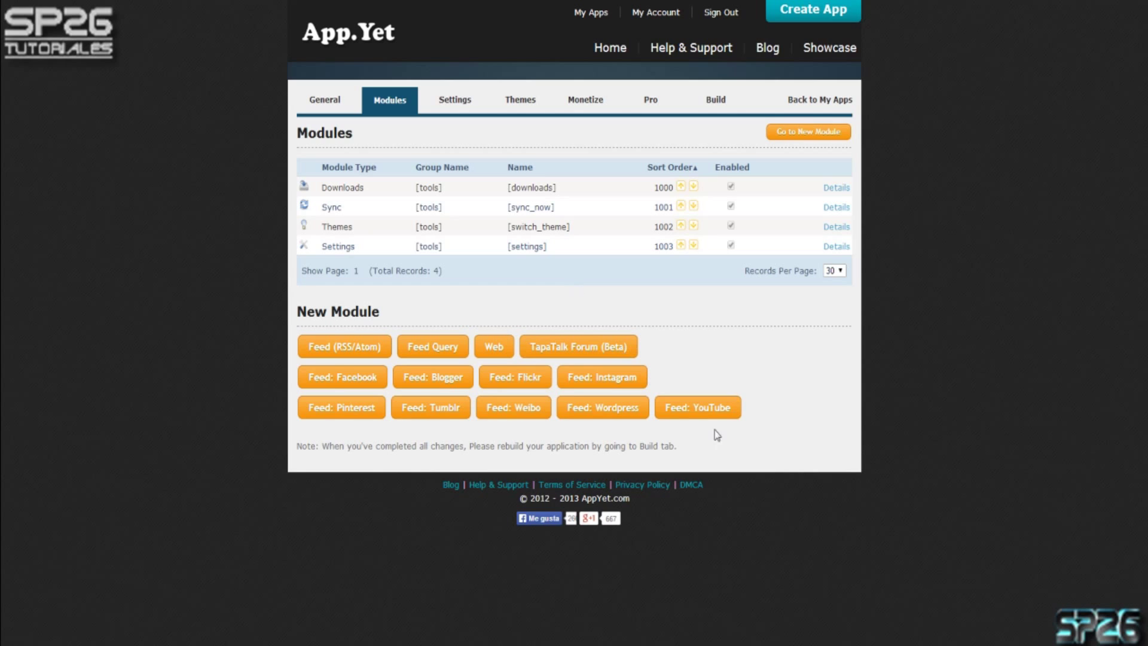
# - Start a new YouTube feed module with the menu name SP26 and the menu group name SP26
pyautogui.click(711, 410)
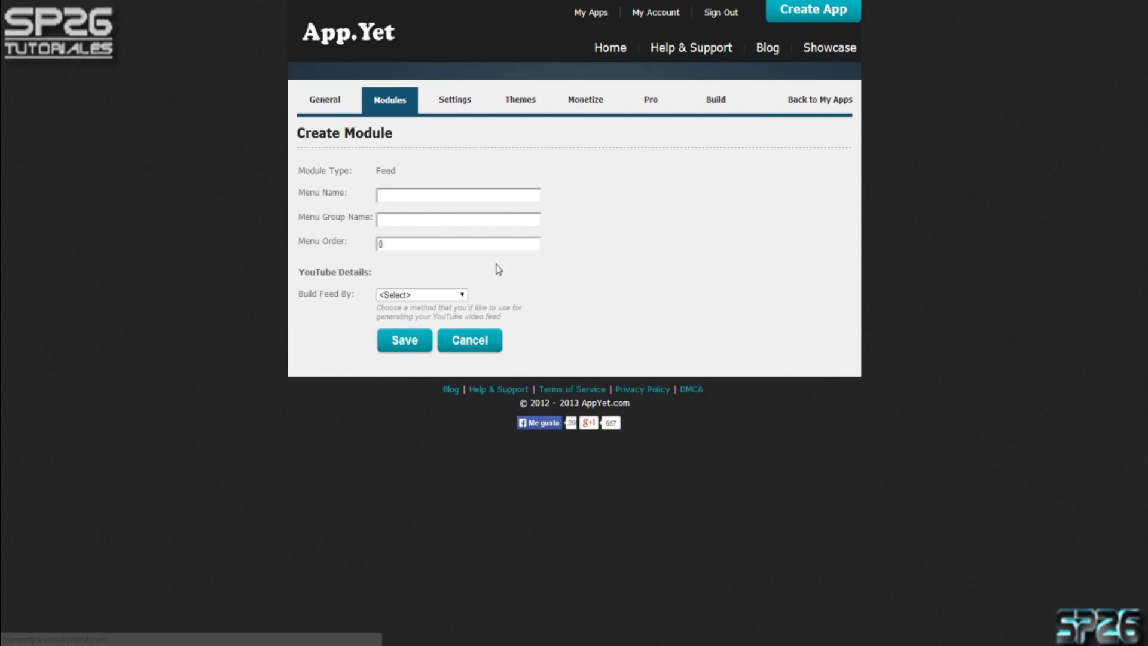
pyautogui.click(405, 200)
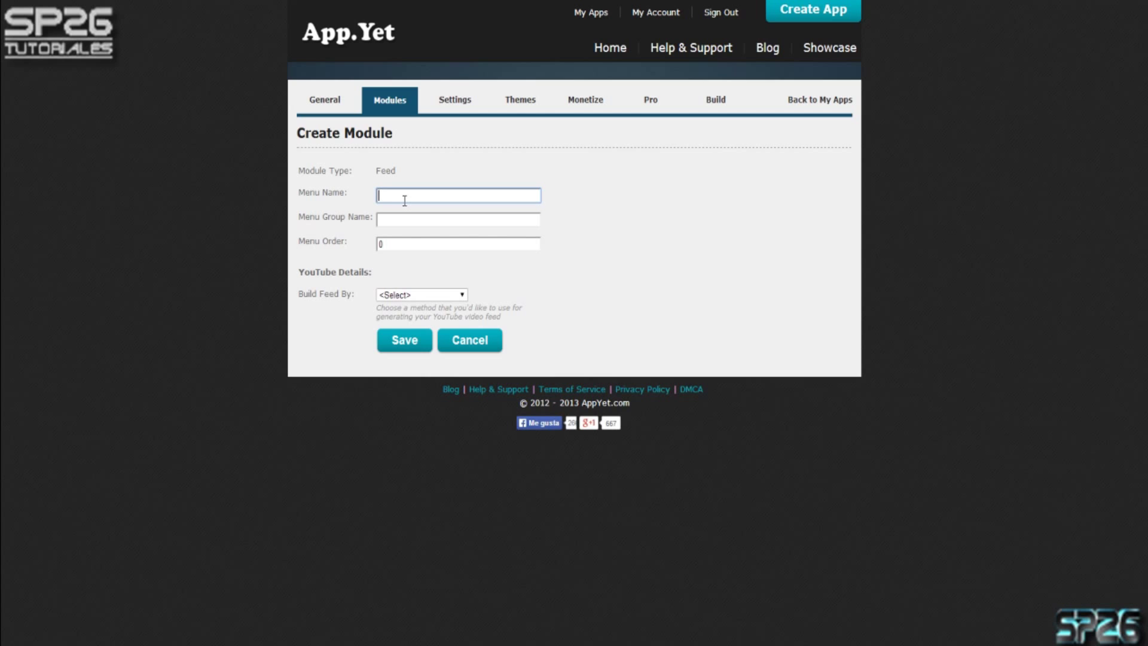
pyautogui.write('SP')
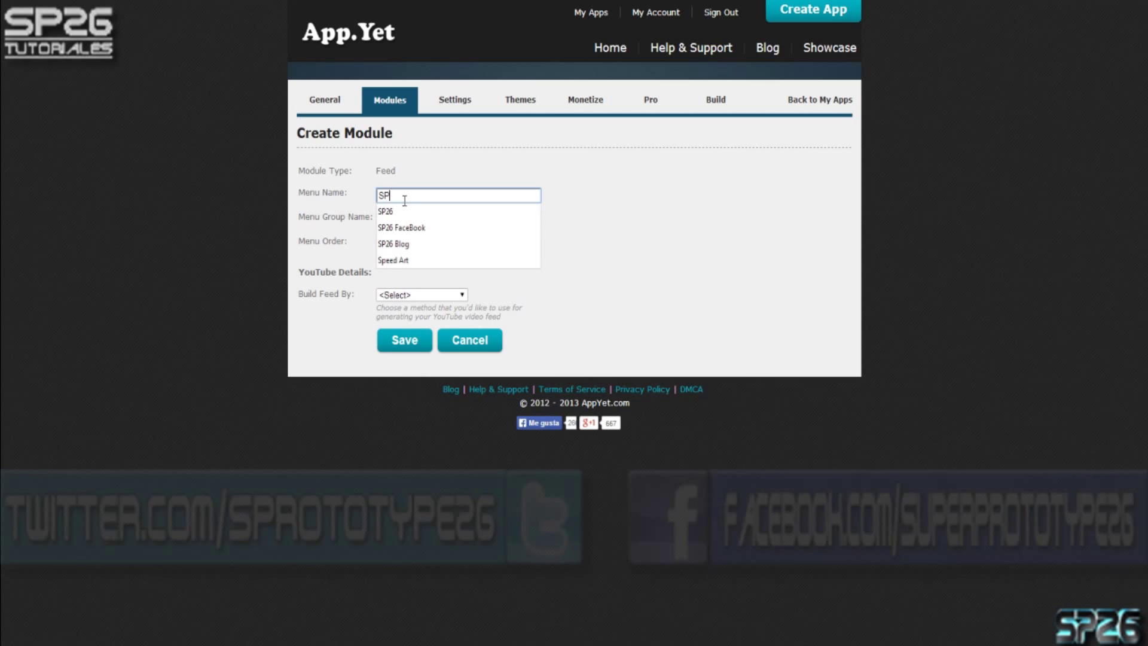
pyautogui.write('26')
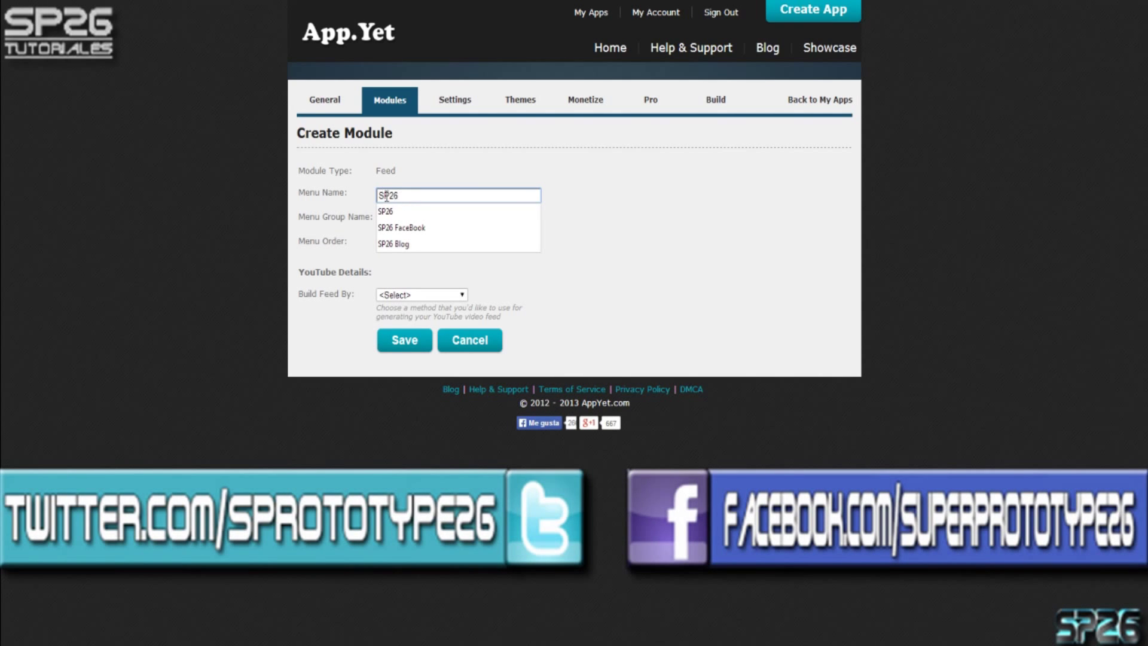
pyautogui.click(399, 215)
pyautogui.click(411, 221)
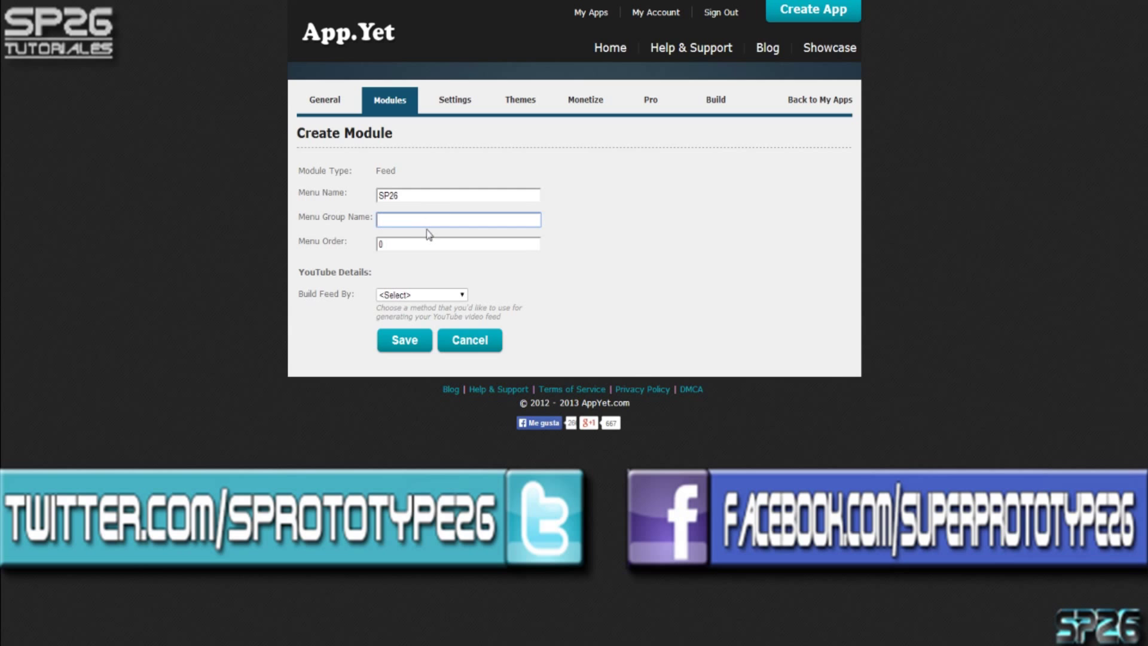
pyautogui.write('SP26')
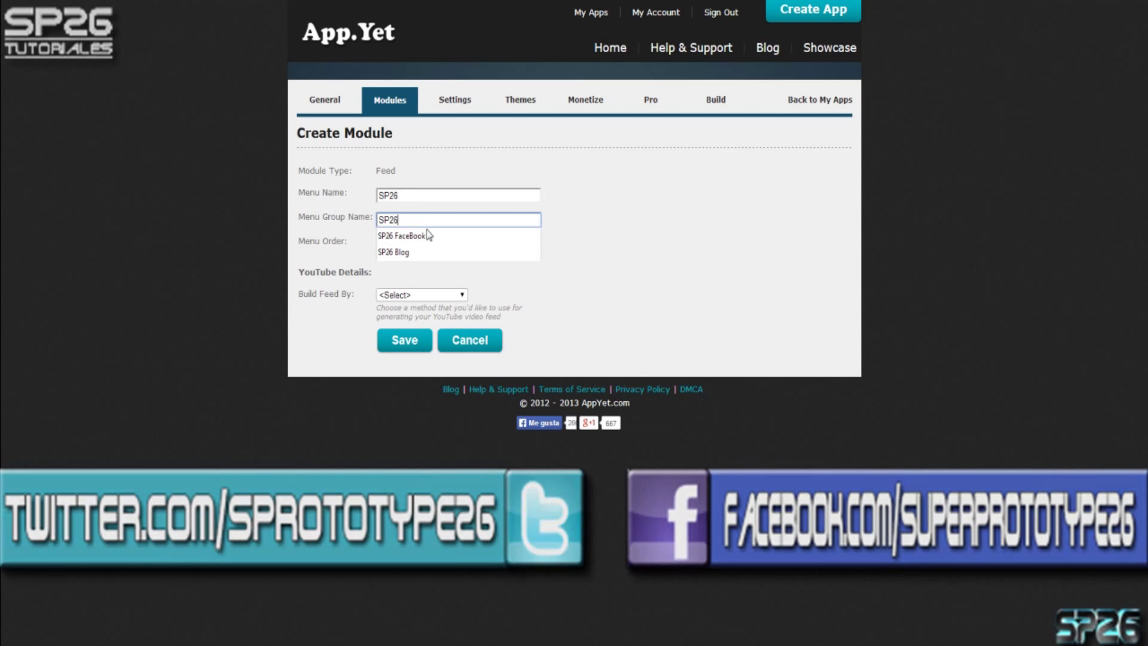
# - Extend the new YouTube feed module's menu name to SP26 Ultimos Videos
pyautogui.click(599, 248)
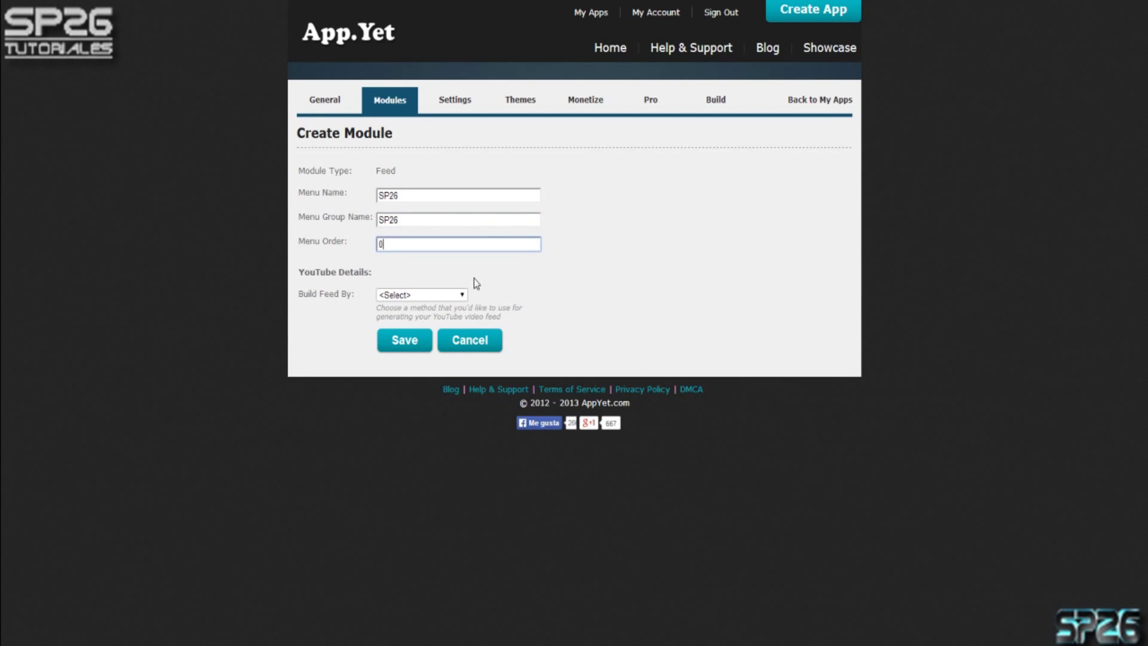
pyautogui.click(423, 194)
pyautogui.write('U')
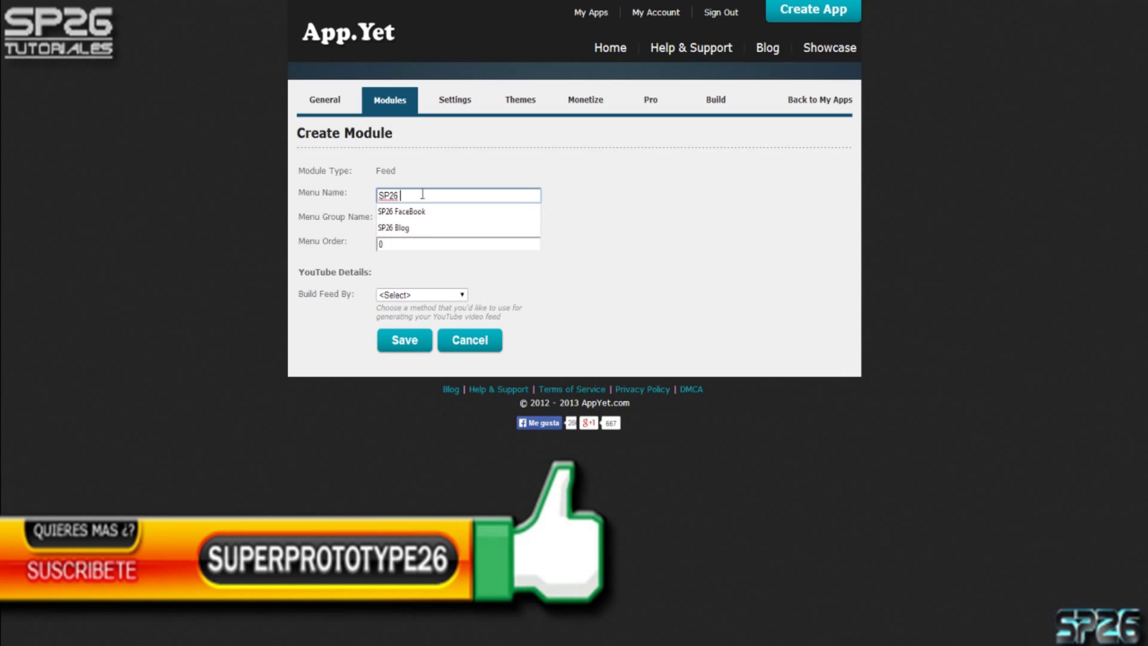
pyautogui.write('ltimo')
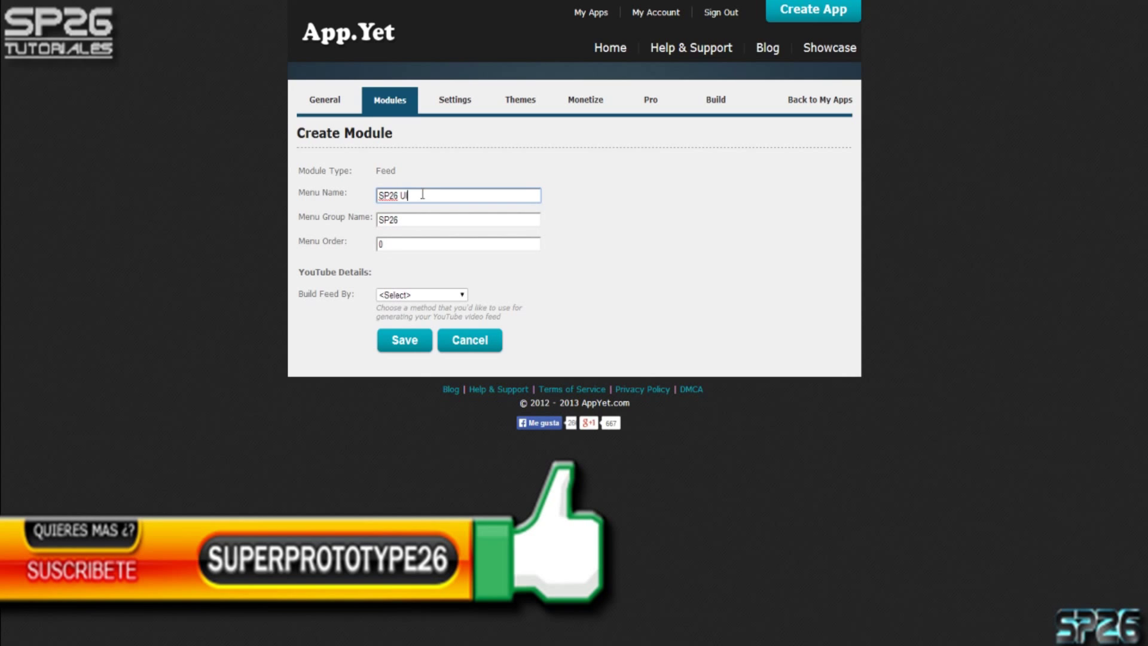
pyautogui.write('s Videos')
pyautogui.click(500, 243)
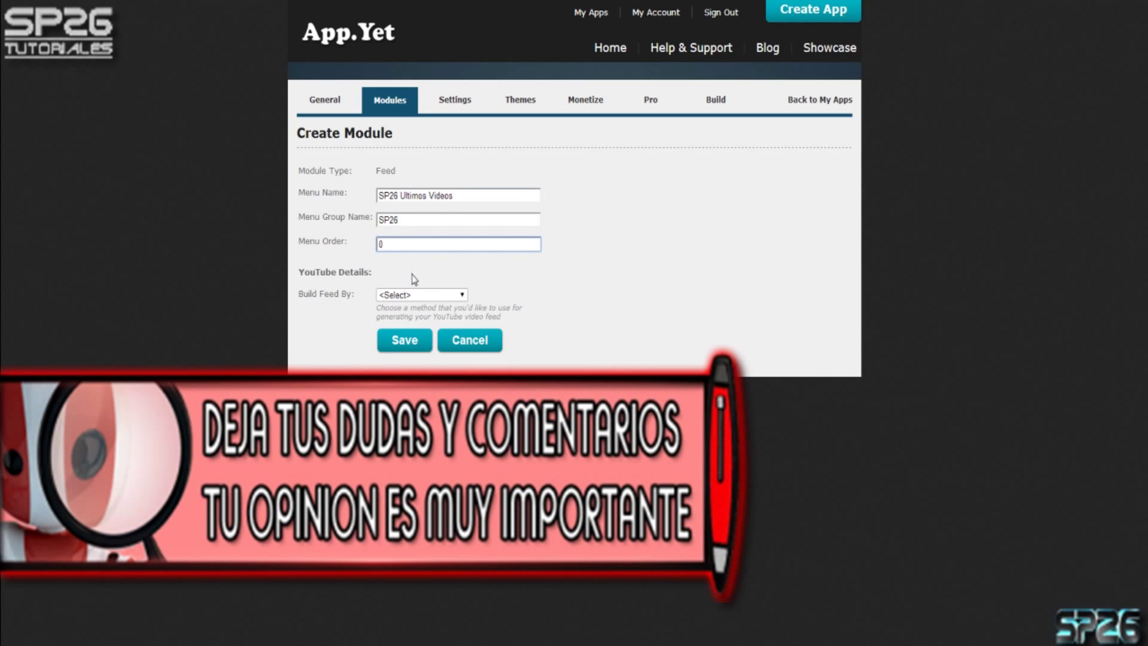
# - Build the module's feed by YouTube User ID with the ID SuperPrototype26 and save the module
pyautogui.click(435, 296)
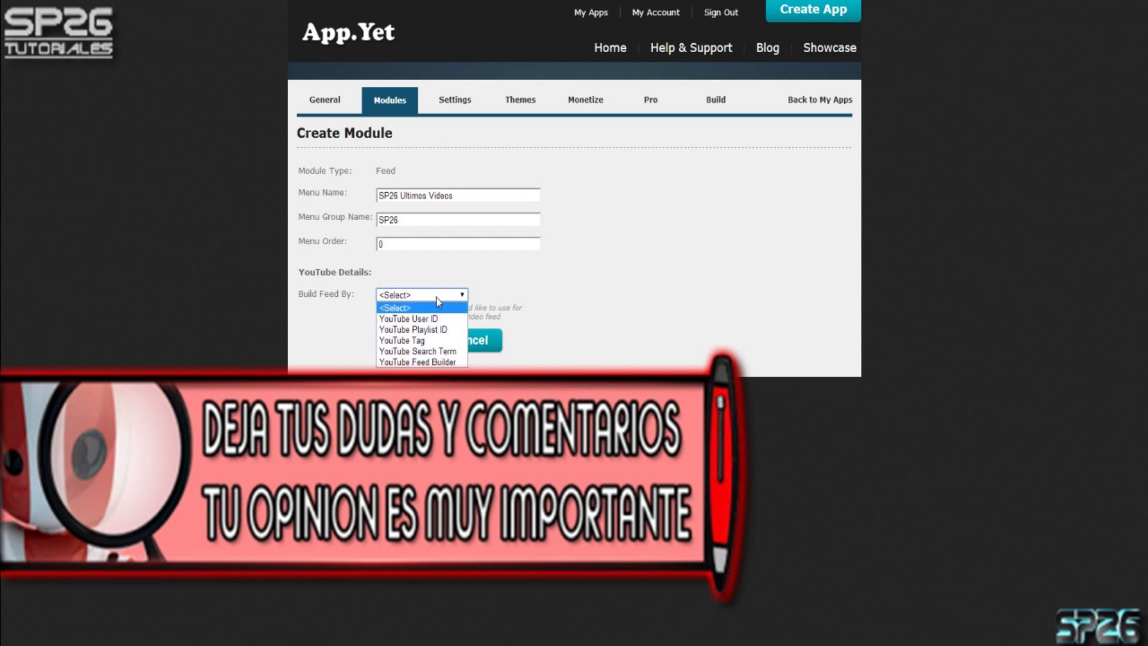
pyautogui.click(438, 321)
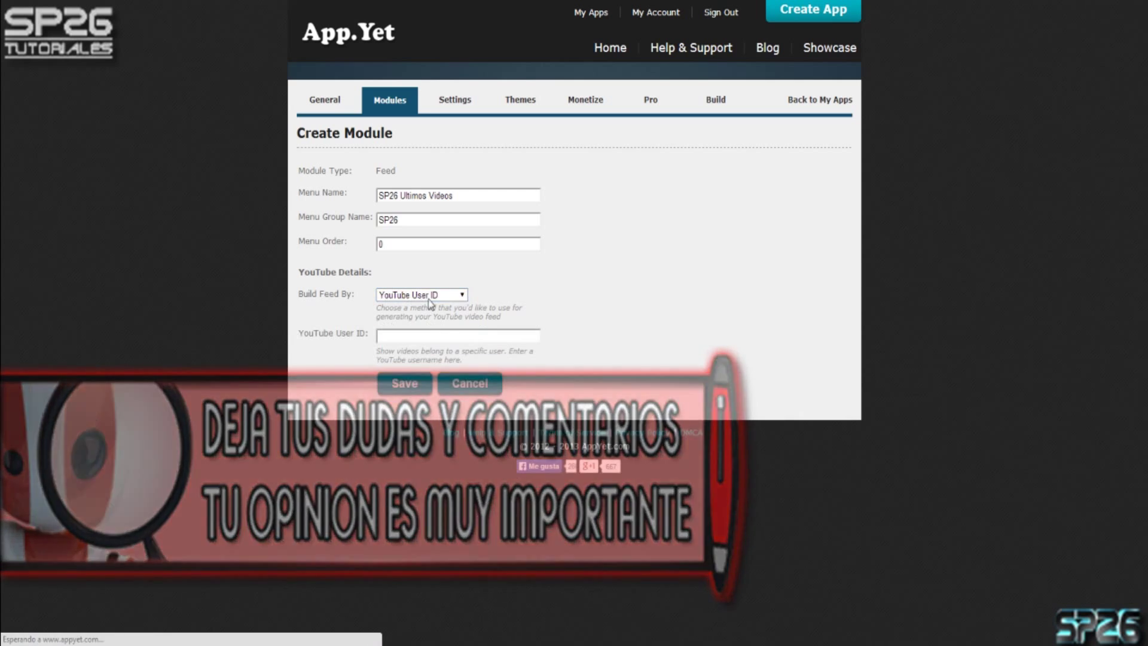
pyautogui.click(440, 338)
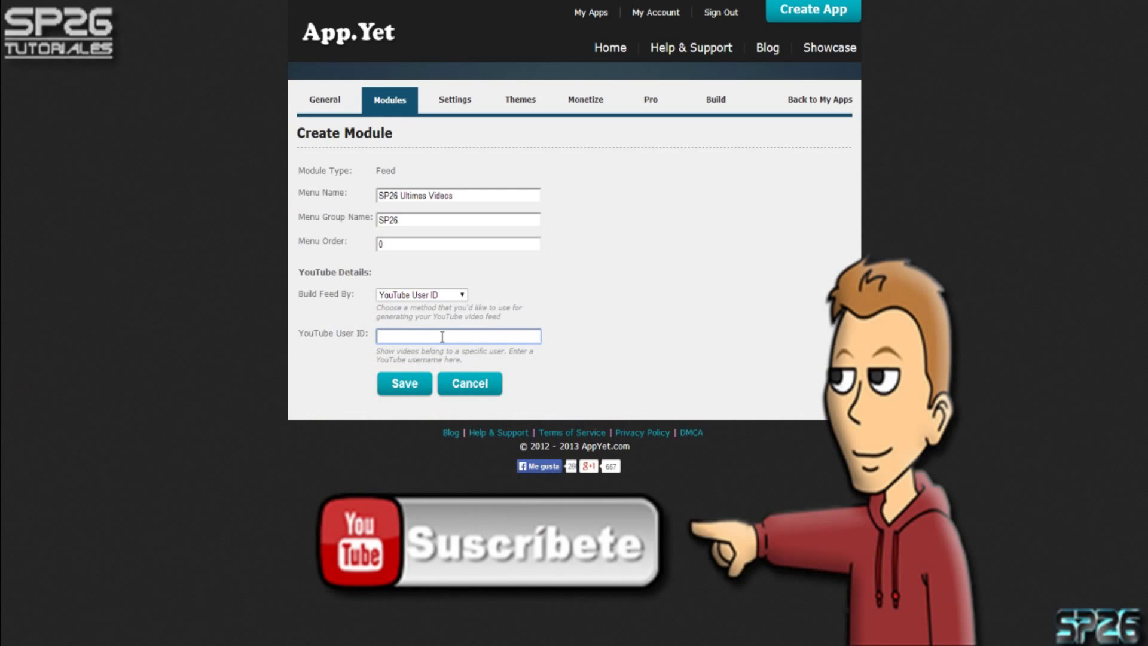
pyautogui.write('Su')
pyautogui.click(469, 352)
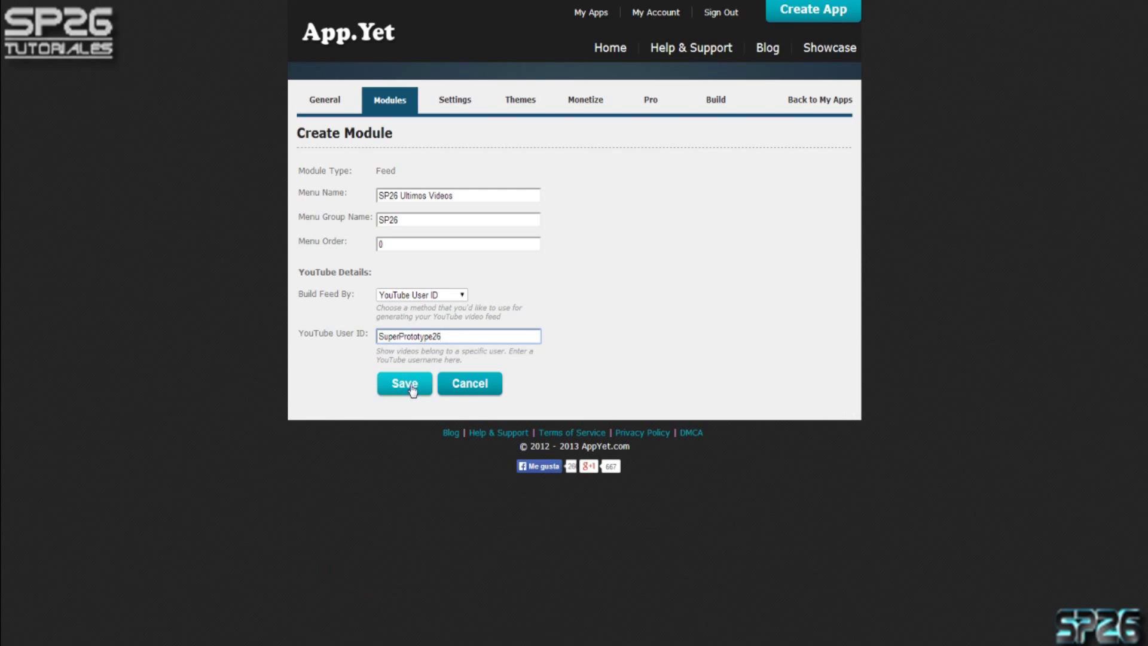
pyautogui.click(405, 383)
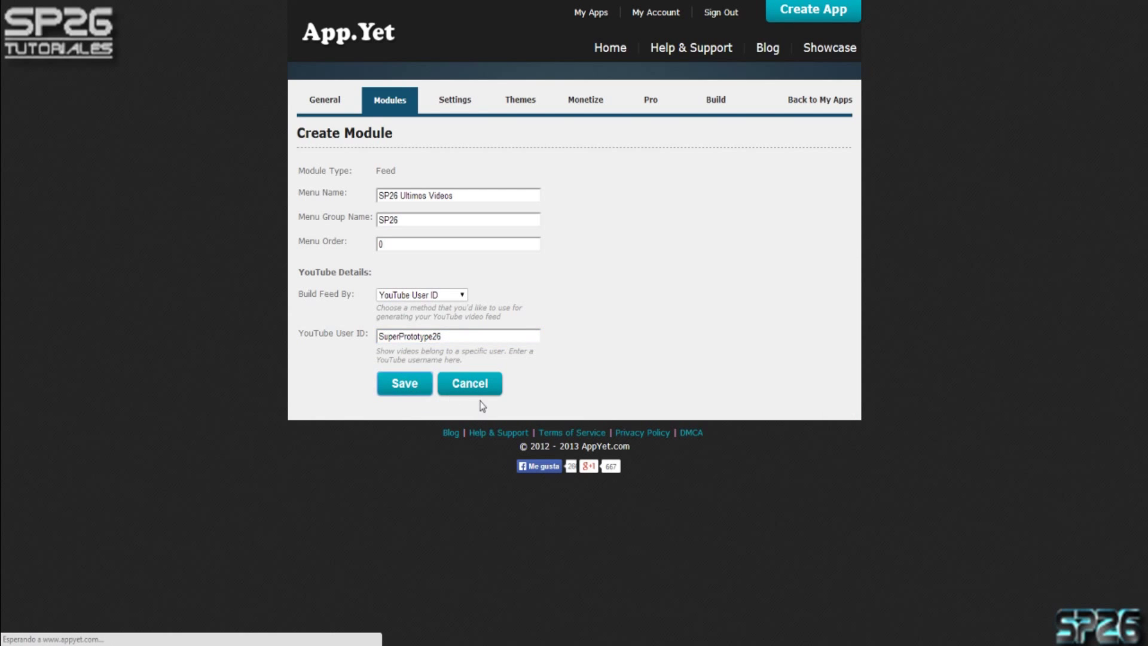
# - Select an article number limit of 200 for the feed, update it and return to the module list
pyautogui.scroll(-2, 432, 337)
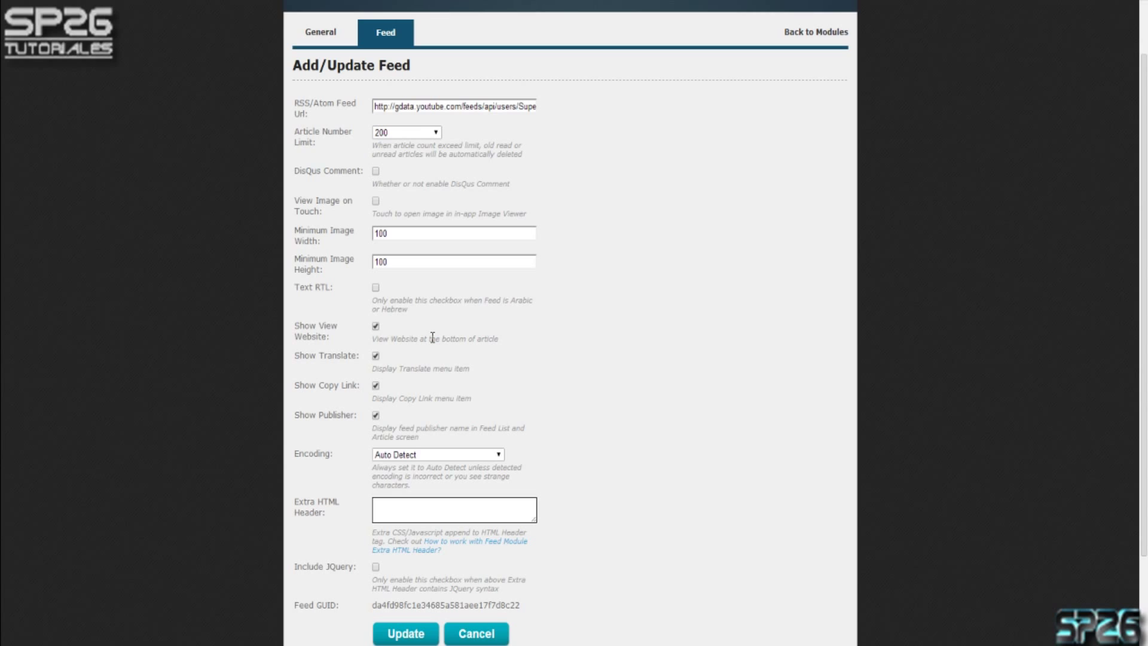
pyautogui.click(427, 134)
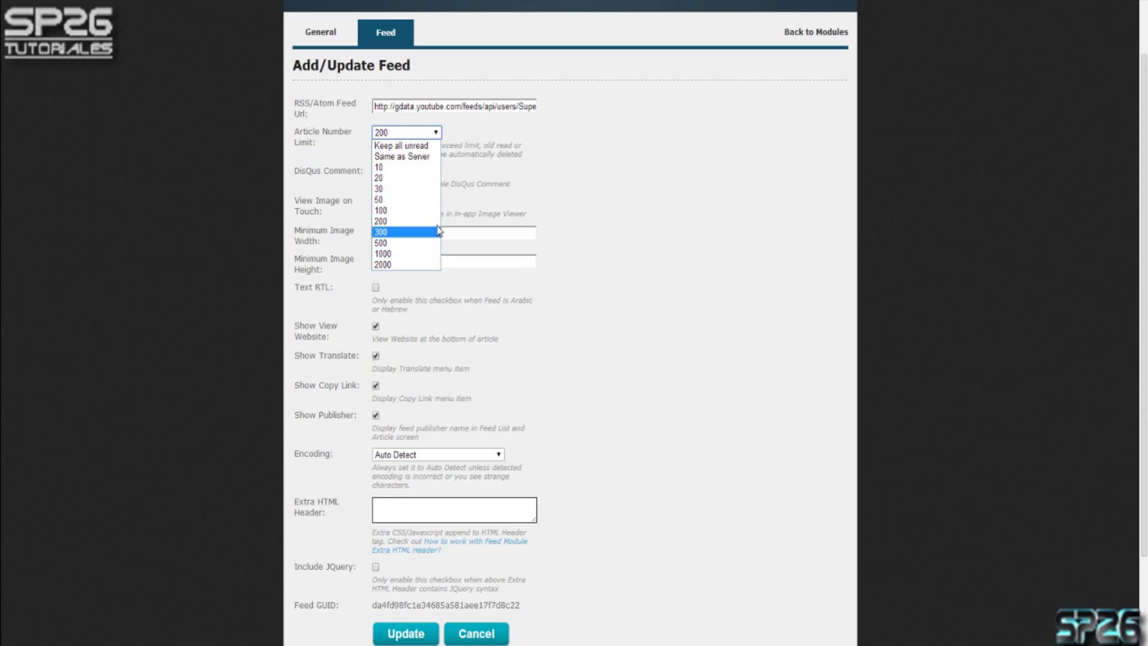
pyautogui.click(388, 221)
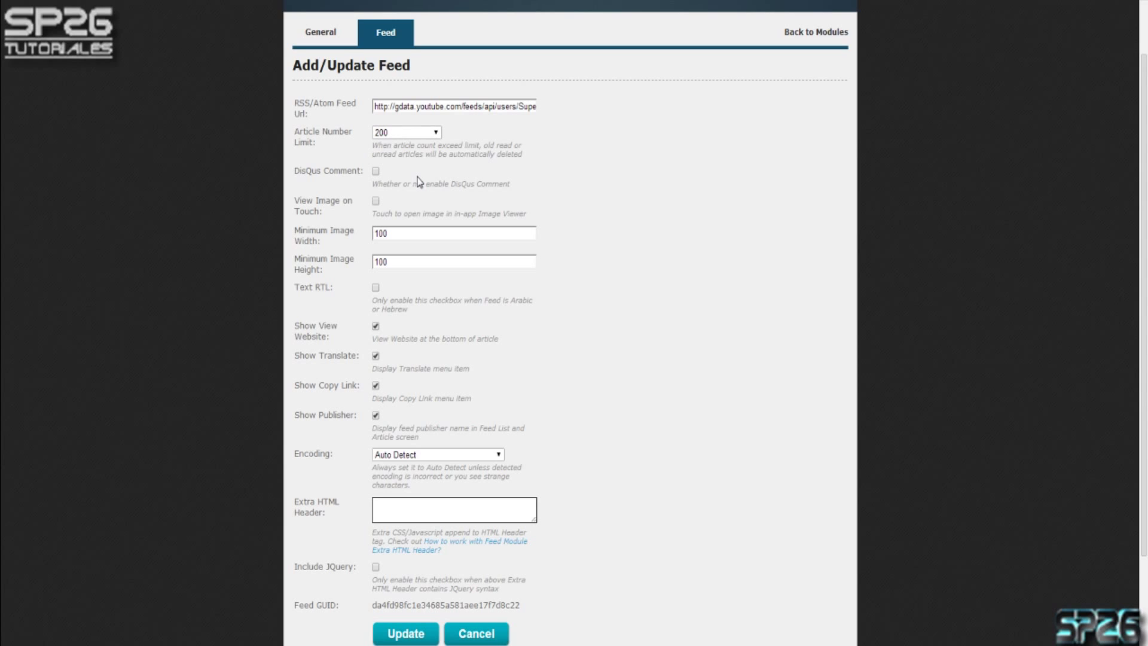
pyautogui.scroll(-2, 405, 208)
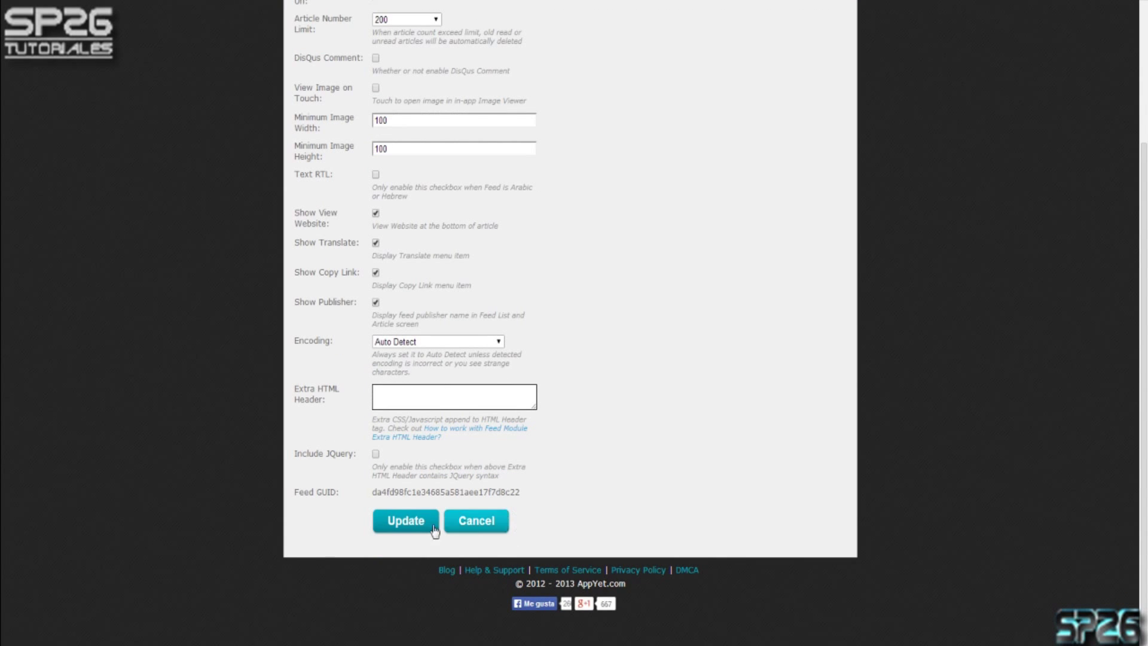
pyautogui.click(403, 520)
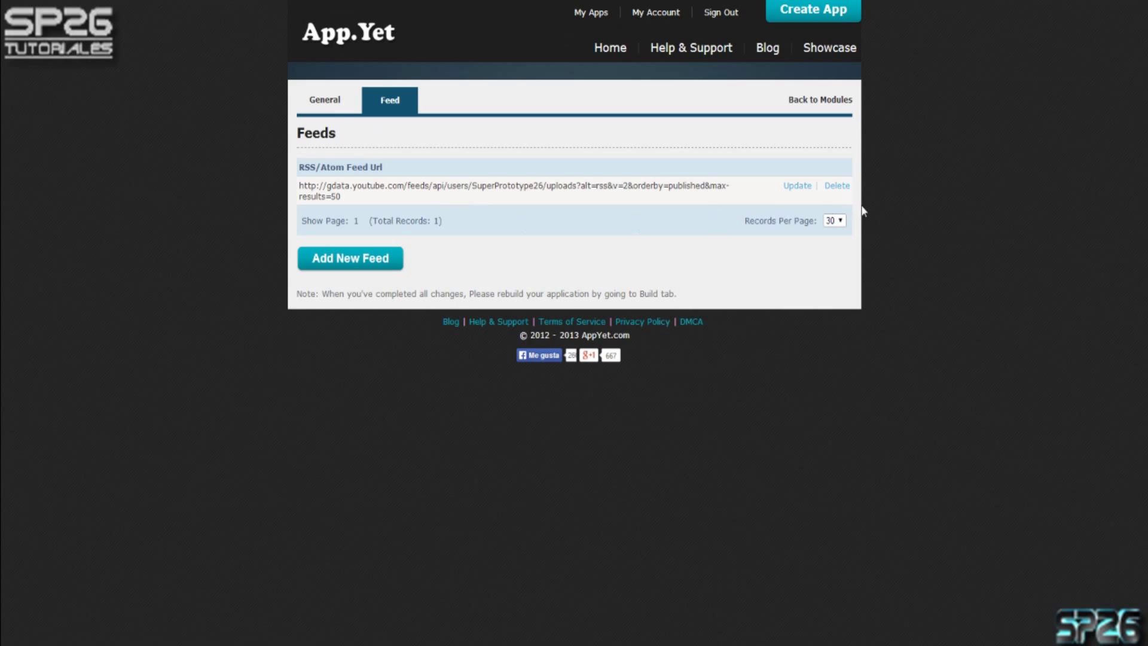
pyautogui.click(824, 99)
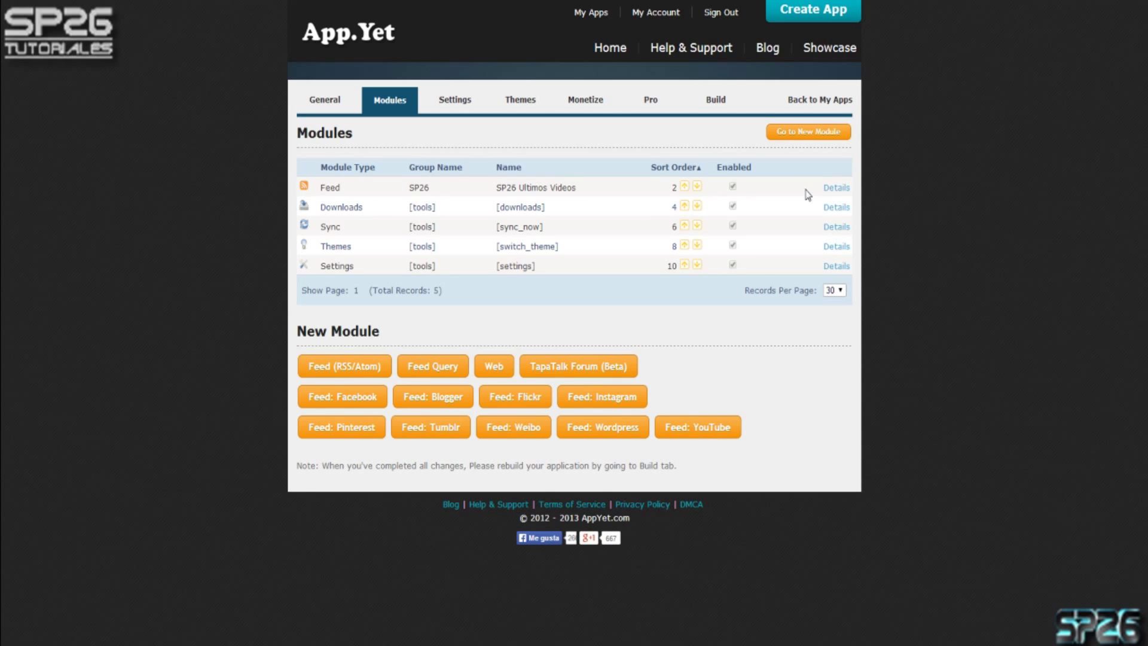
# - Examine the SP26 Ultimos Videos module's menu icon and default layout options, then return to the module list without changes
pyautogui.click(836, 187)
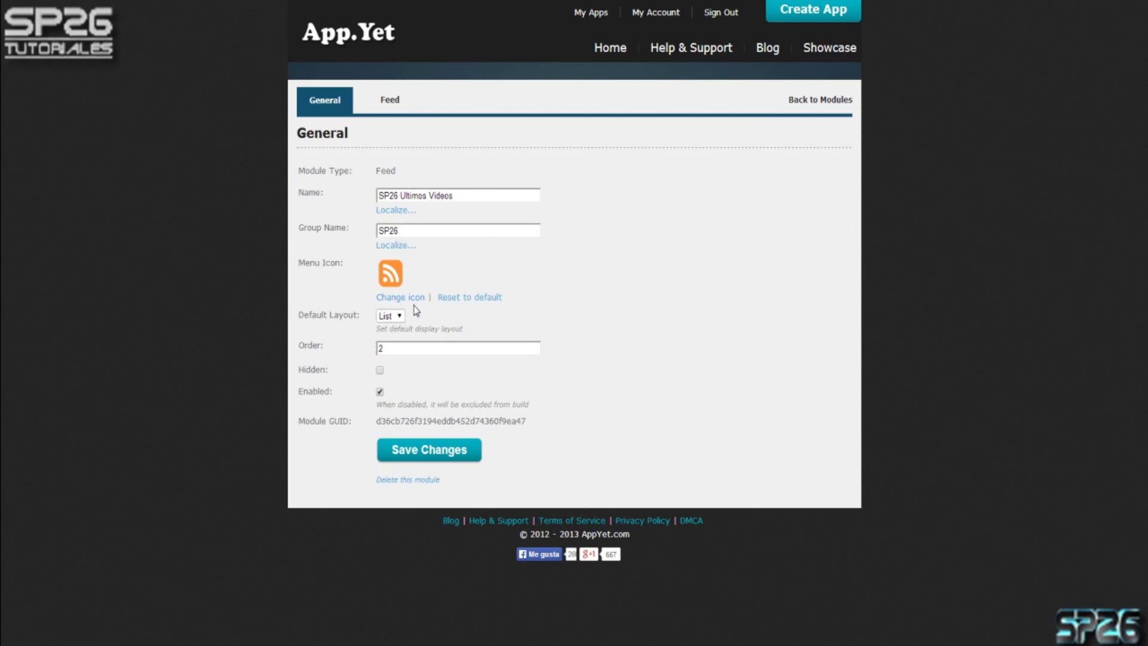
pyautogui.click(406, 304)
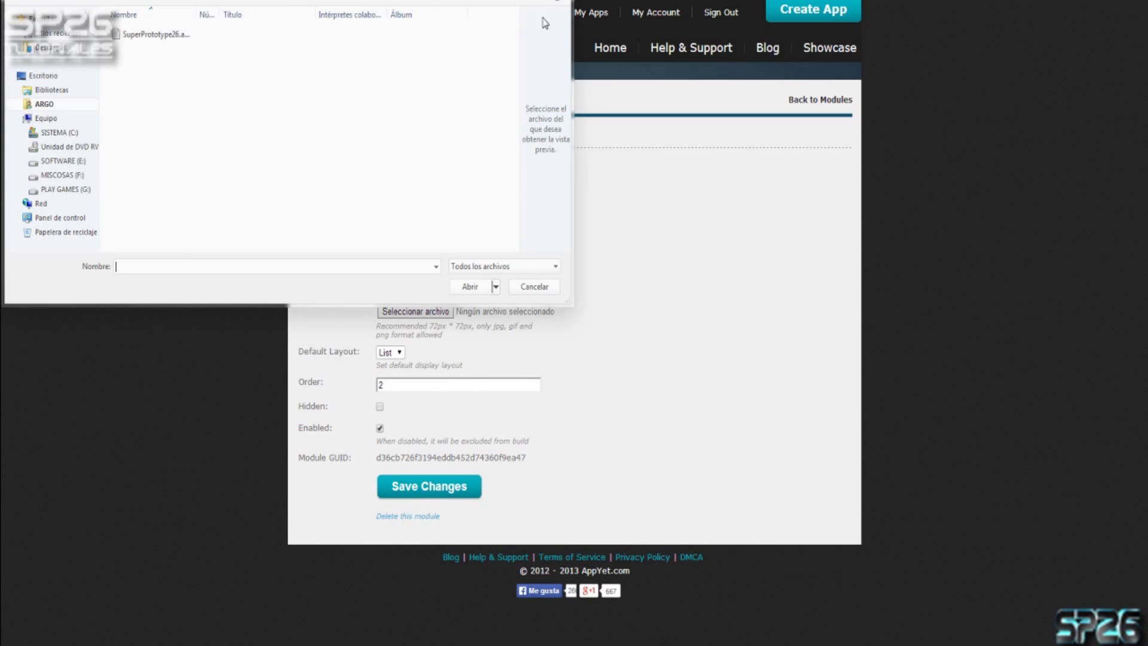
pyautogui.press('Escape')
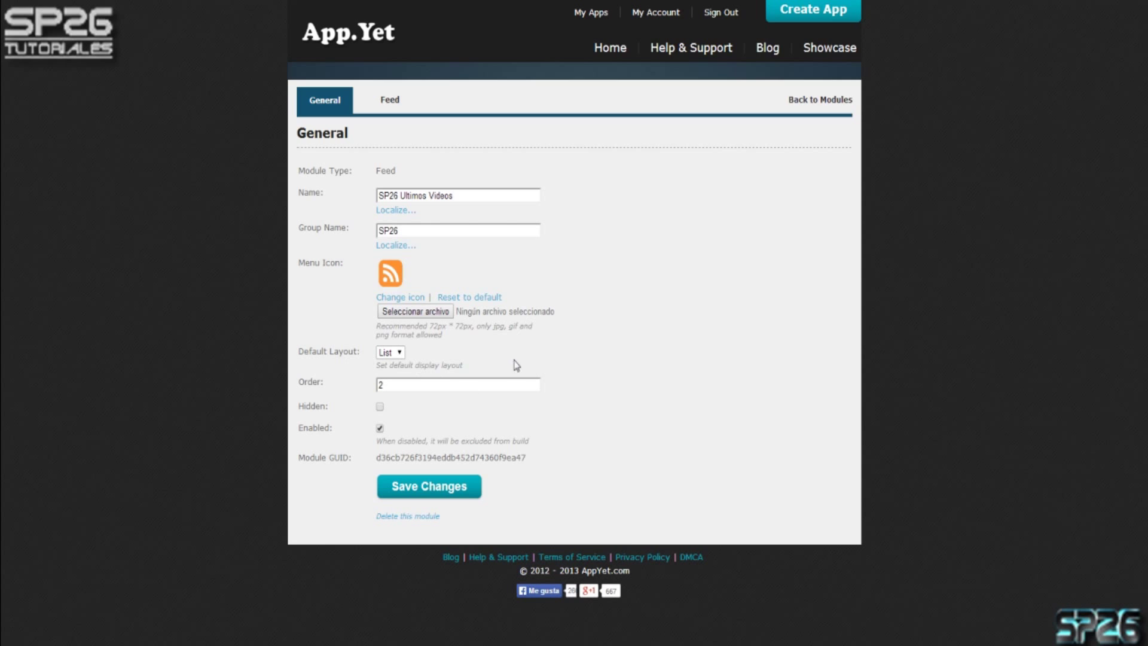
pyautogui.click(391, 352)
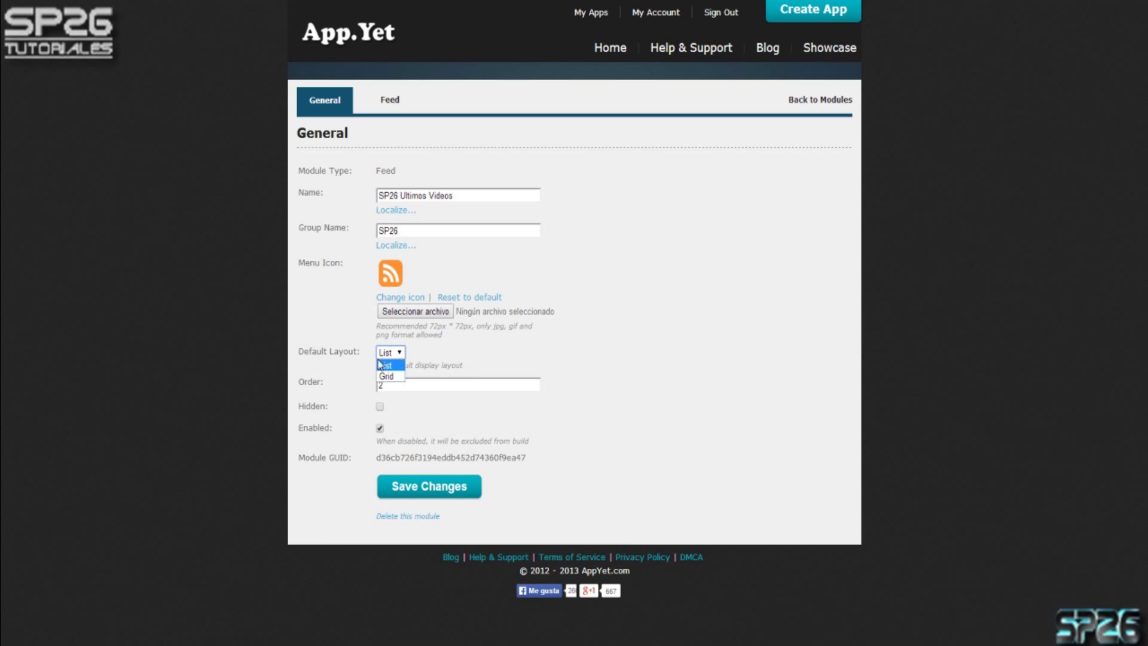
pyautogui.click(448, 354)
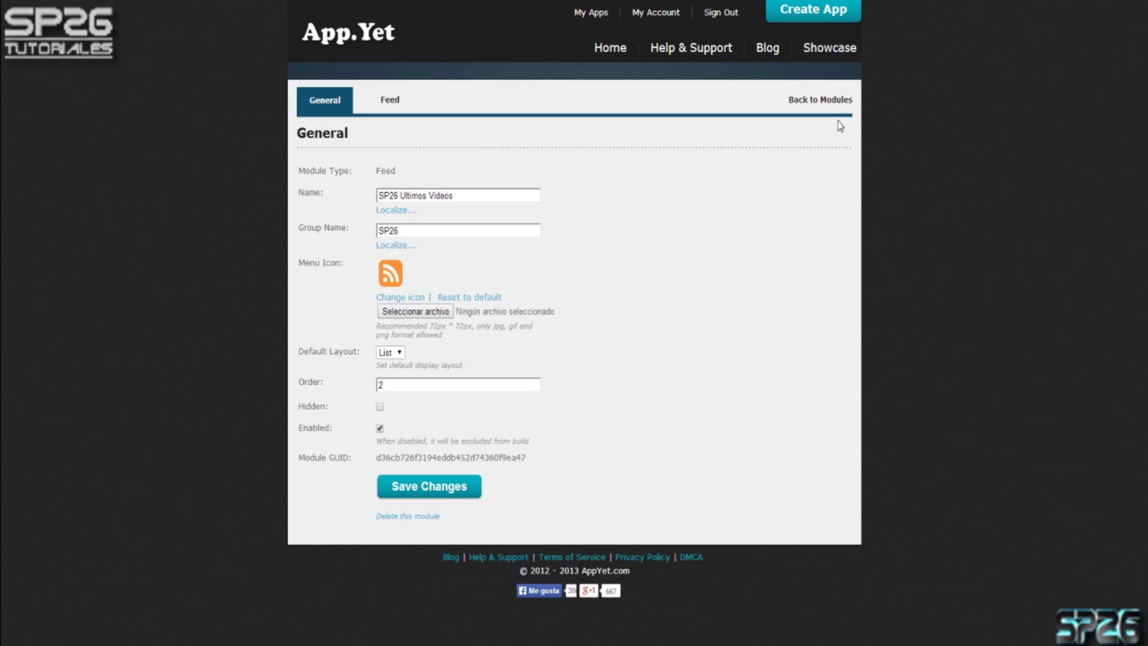
pyautogui.click(837, 98)
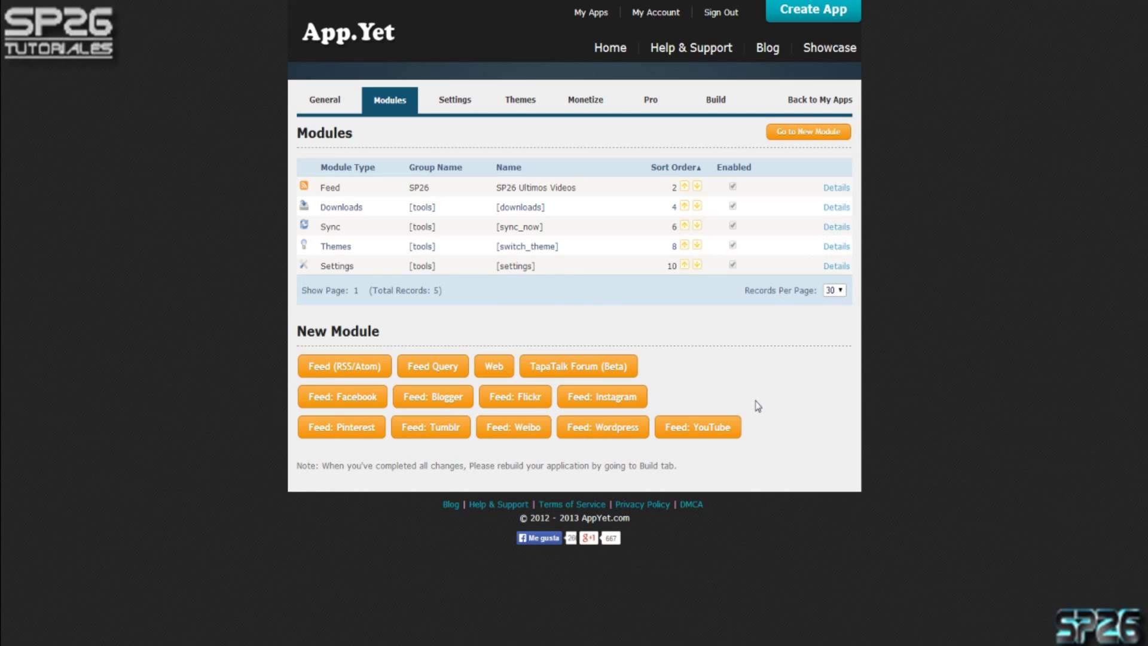
# - Start another YouTube feed module with the menu name Speed Art
pyautogui.click(726, 428)
pyautogui.click(415, 195)
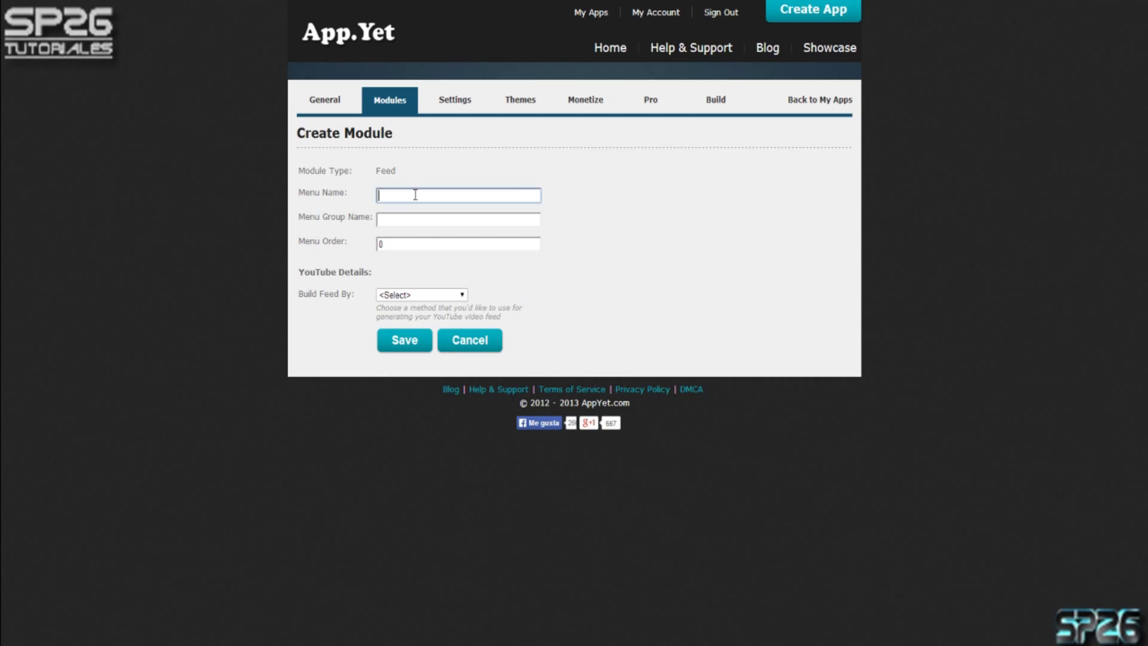
pyautogui.write('S')
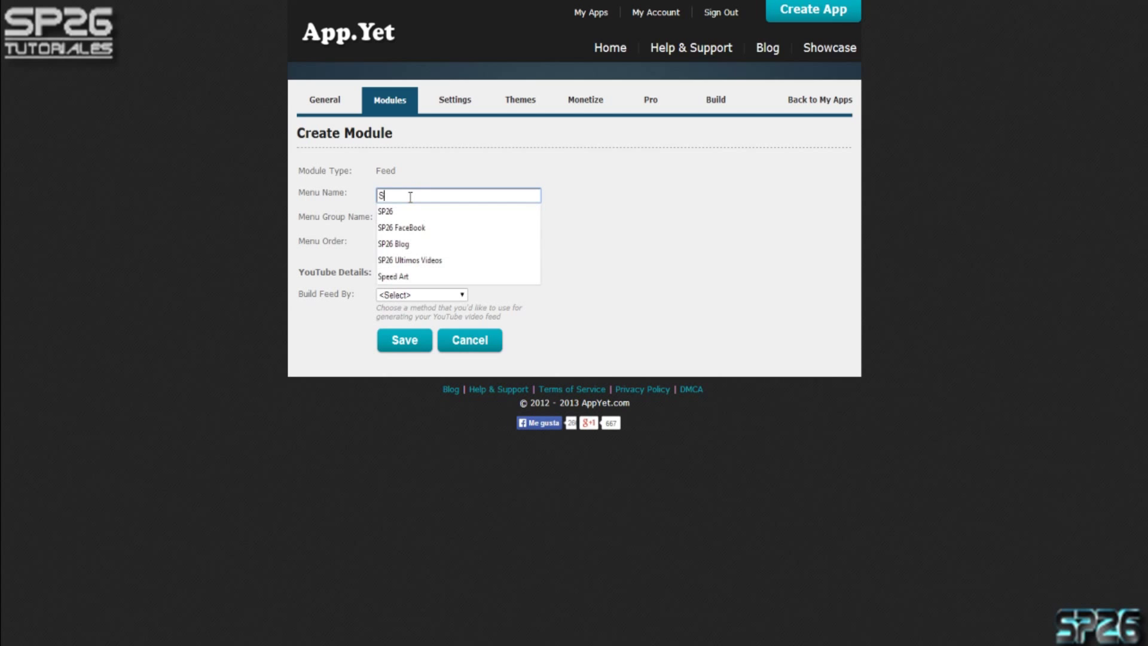
pyautogui.press('Down')
pyautogui.press('Down')
pyautogui.press('Down')
pyautogui.press('Down')
pyautogui.press('Down')
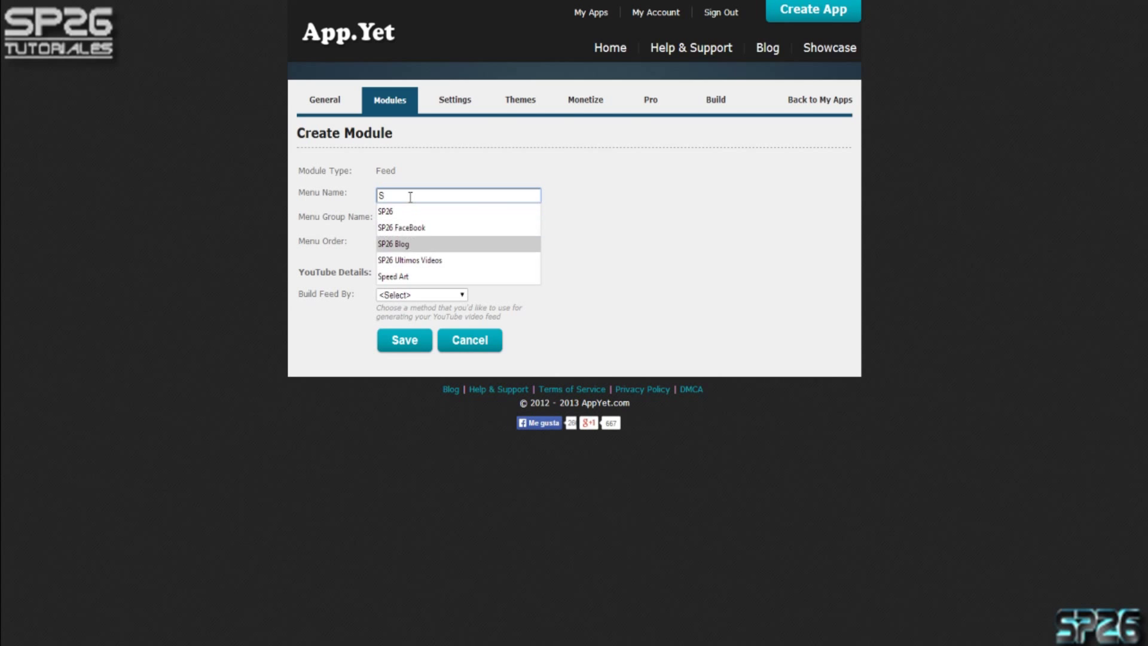
pyautogui.press('Return')
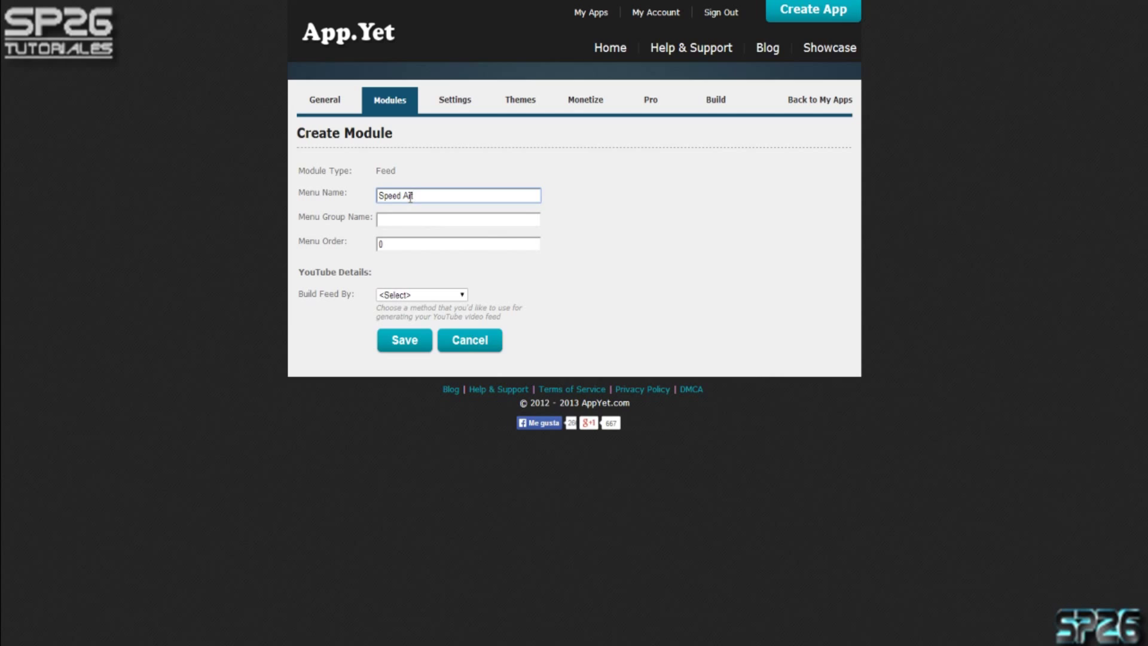
# - Set the menu group name to Speed Art and choose to build the feed by YouTube Playlist ID
pyautogui.click(417, 219)
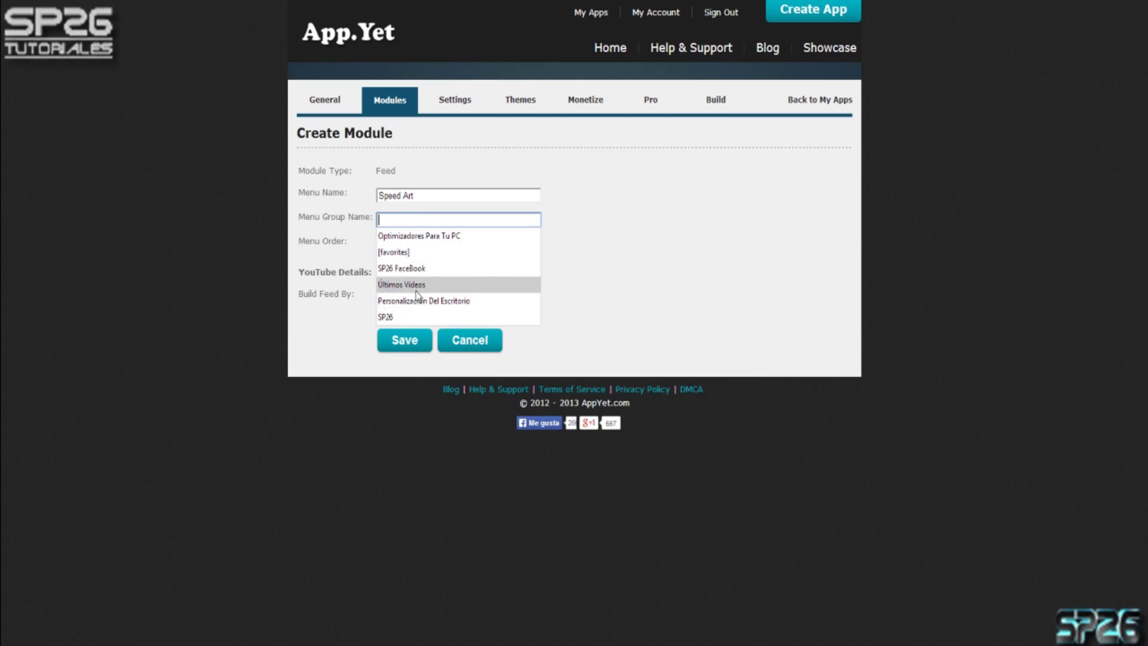
pyautogui.write('s')
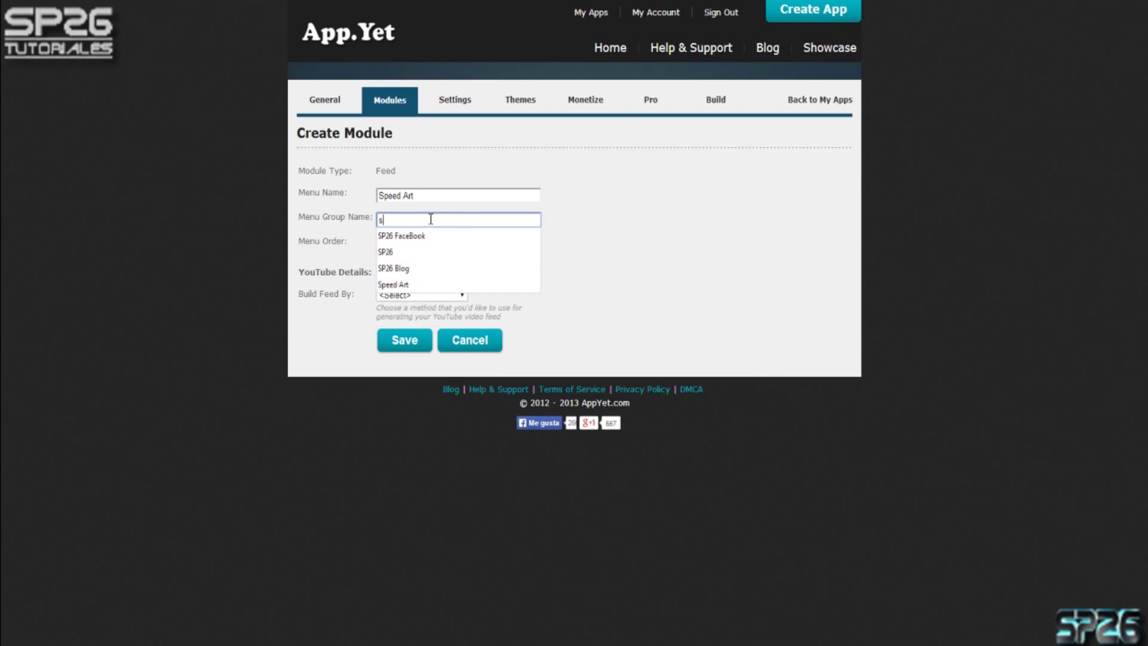
pyautogui.click(415, 285)
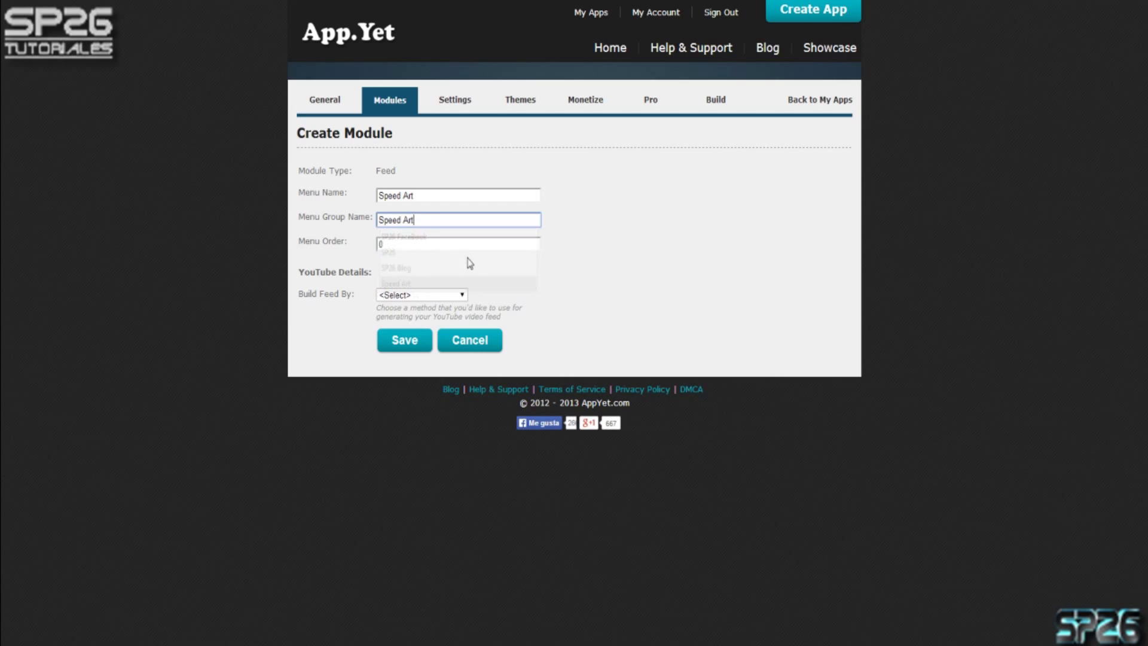
pyautogui.click(417, 246)
pyautogui.click(454, 297)
pyautogui.click(442, 329)
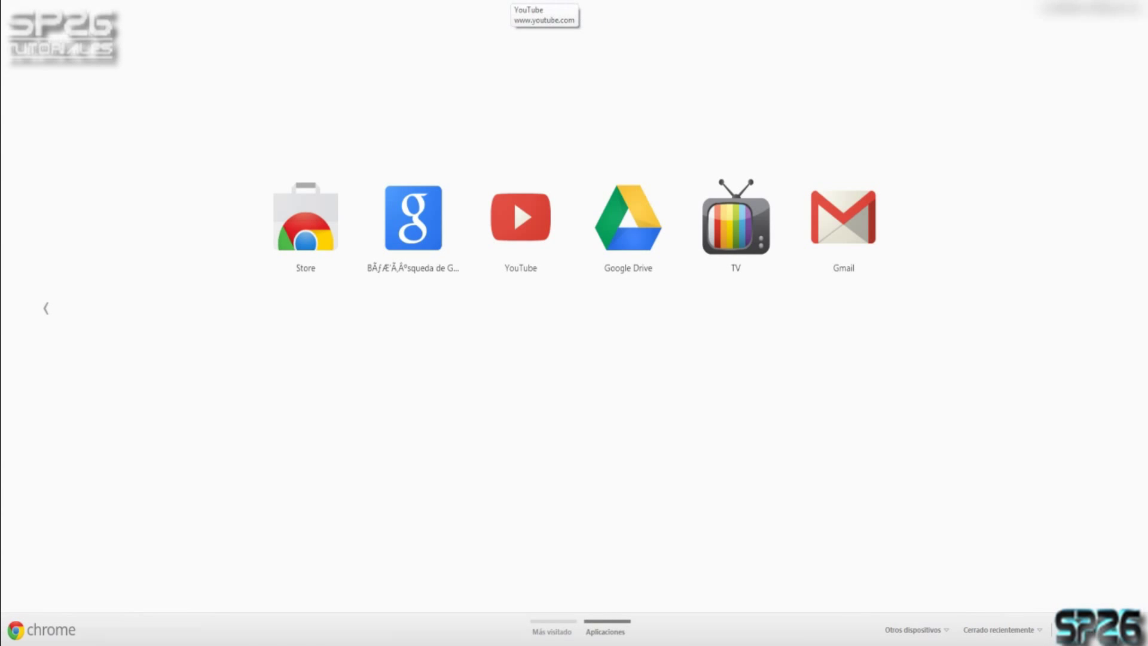
# - Switch to YouTube and open the account's own SP26 channel page
pyautogui.click(520, 216)
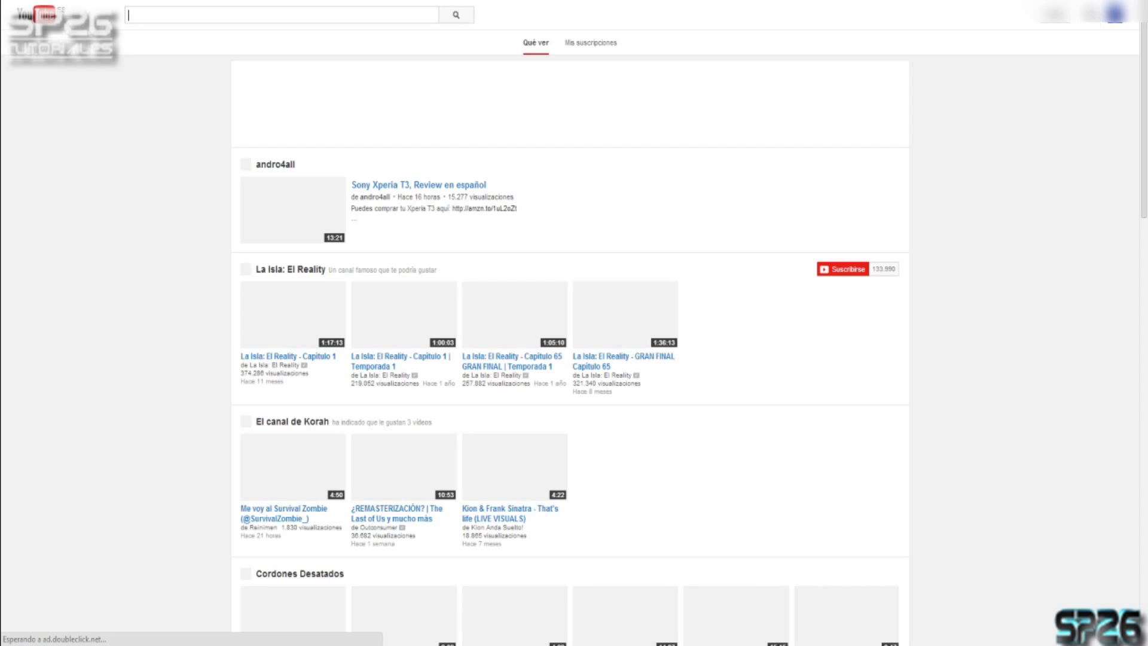
pyautogui.click(968, 3)
pyautogui.click(969, 24)
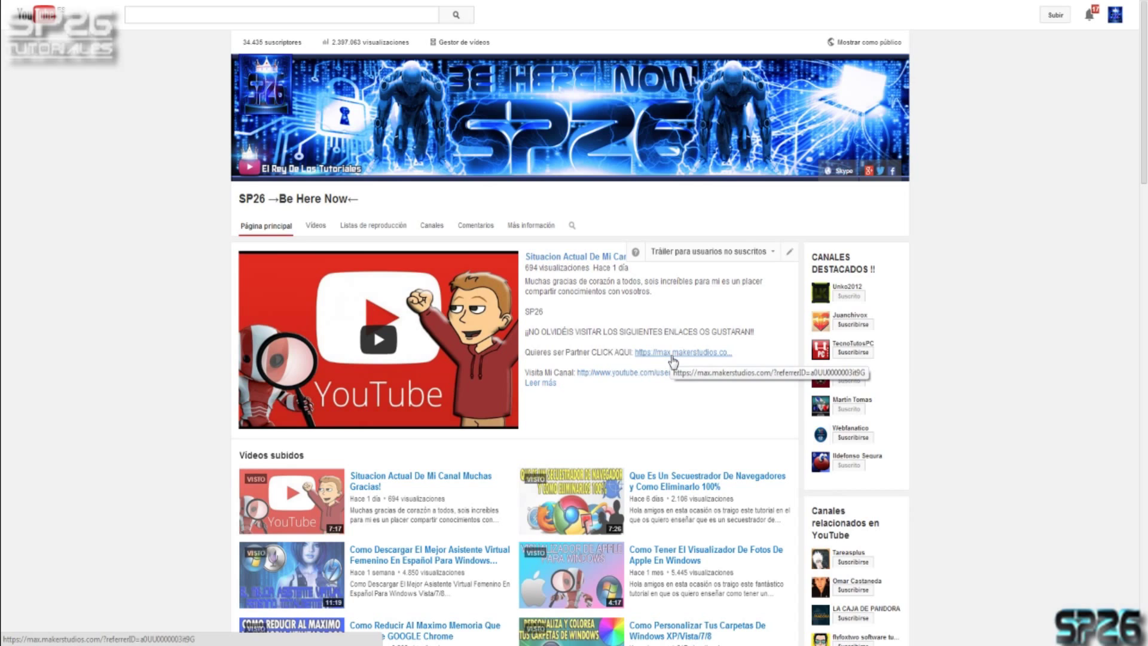
# - Open the Speed Art playlist from the channel page and copy the playlist ID from its web address
pyautogui.scroll(-5, 664, 373)
pyautogui.scroll(-7, 640, 379)
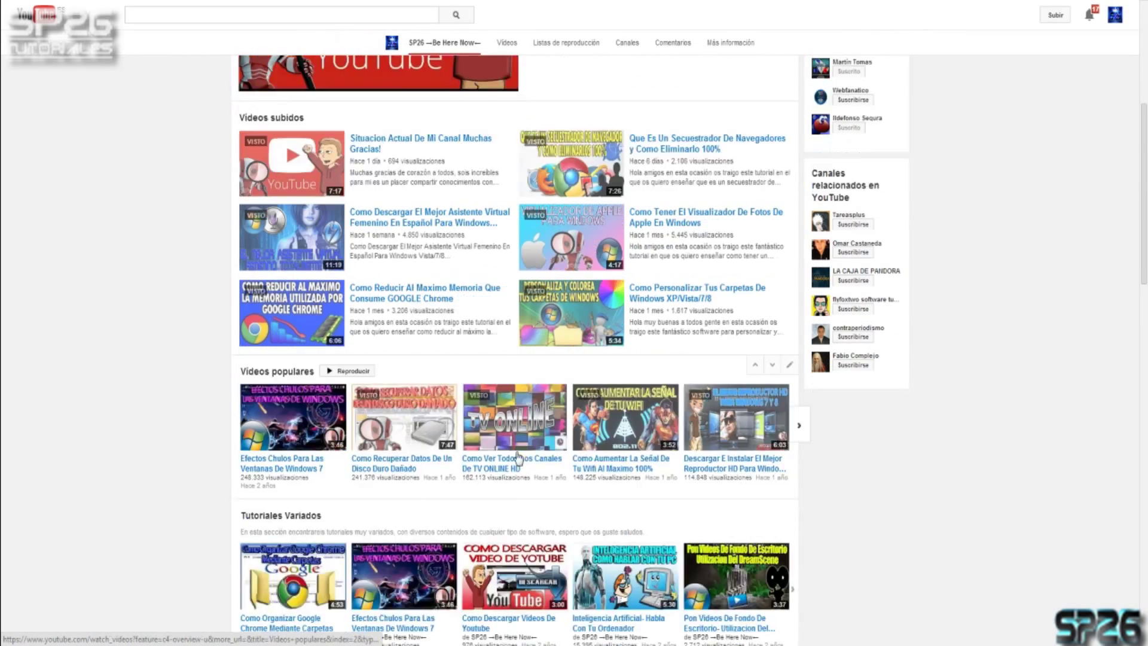
pyautogui.scroll(-15, 402, 448)
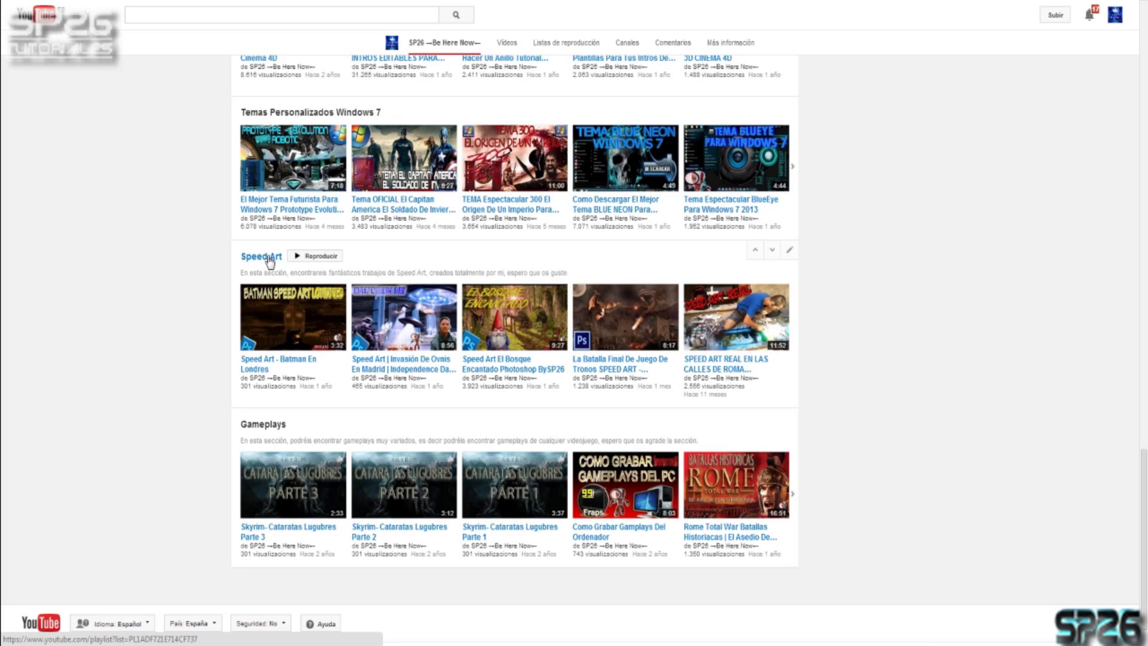
pyautogui.click(270, 260)
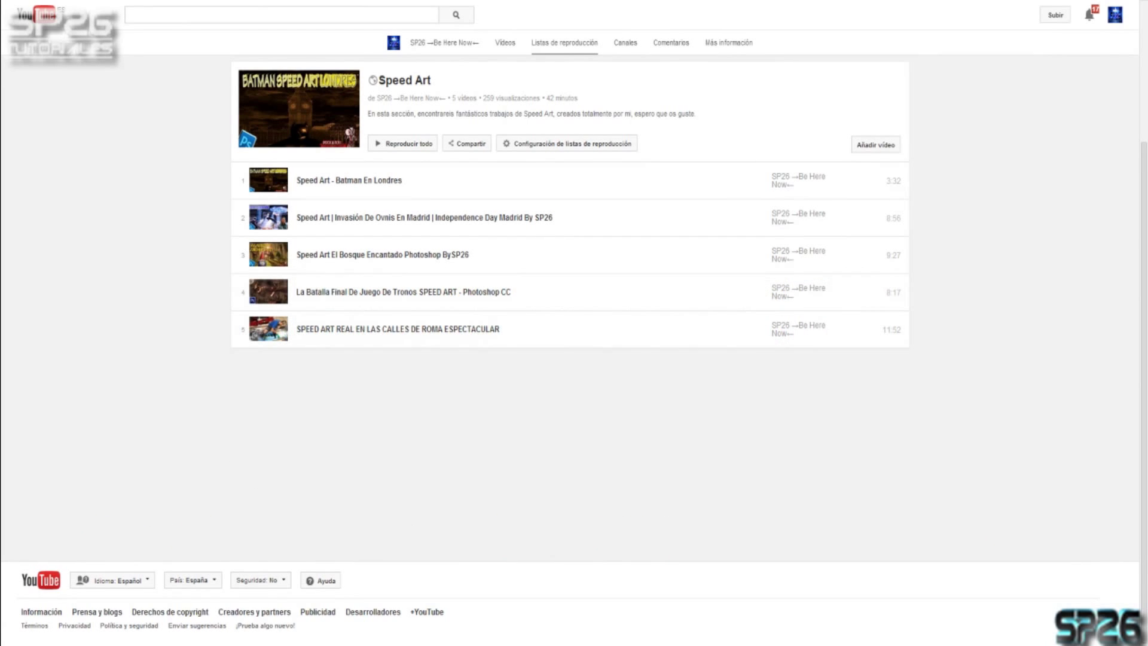
pyautogui.rightClick(336, 2)
pyautogui.click(397, 18)
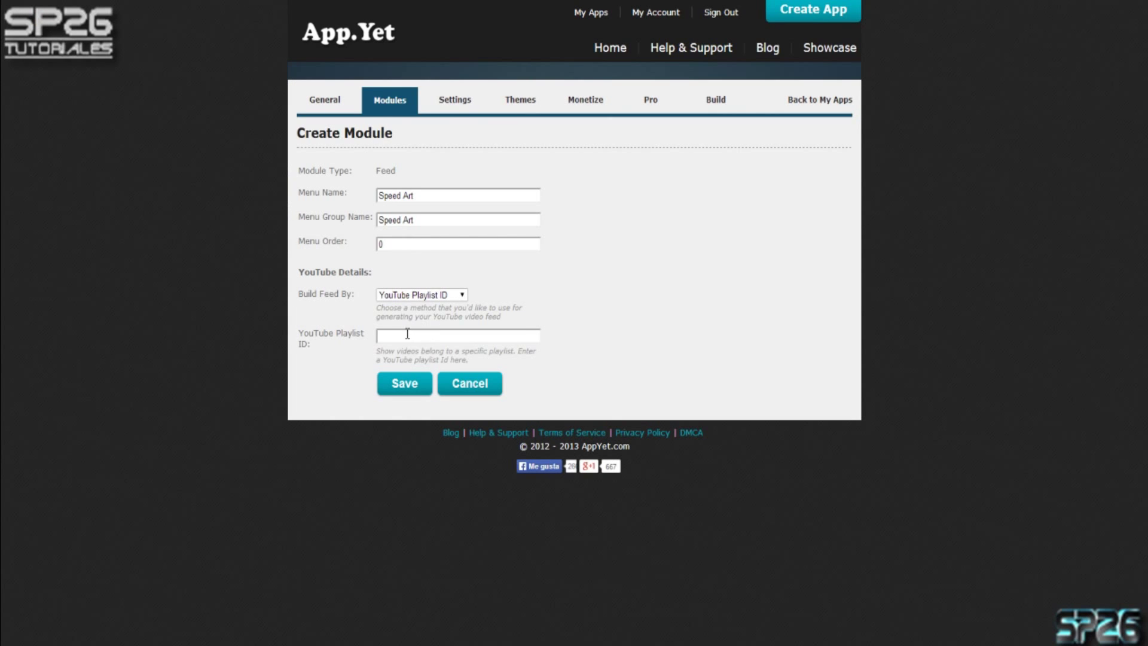
# - Set the YouTube playlist ID to PL1ADF721E714CF737, save the Speed Art module and leave its details page for the module list
pyautogui.click(407, 334)
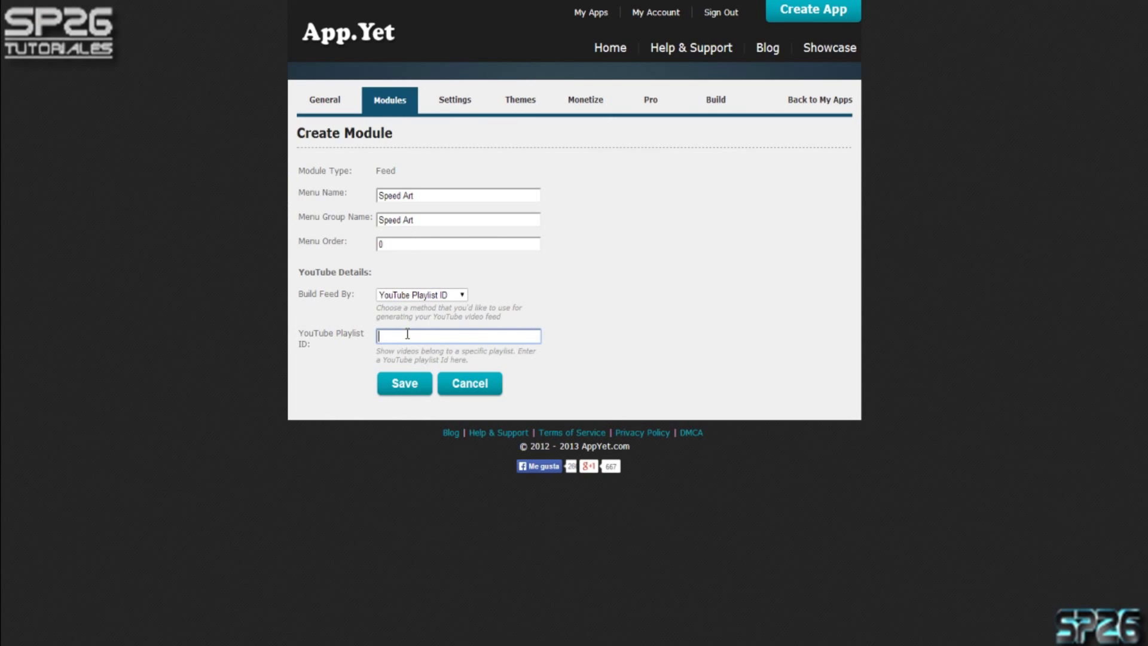
pyautogui.rightClick(406, 330)
pyautogui.click(467, 416)
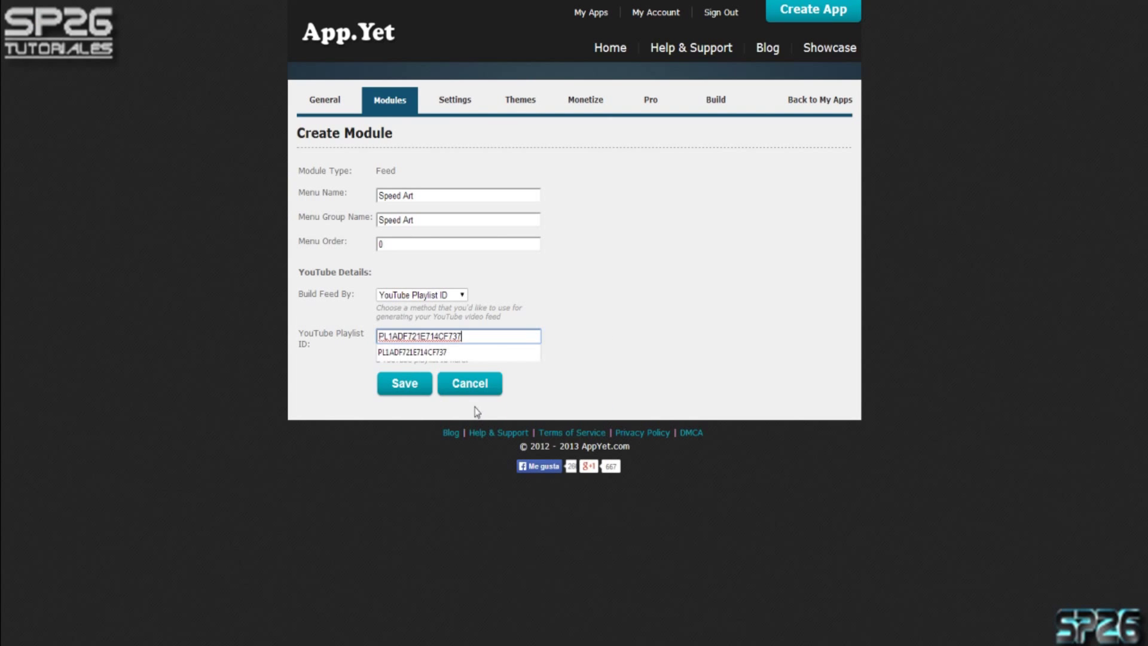
pyautogui.click(409, 390)
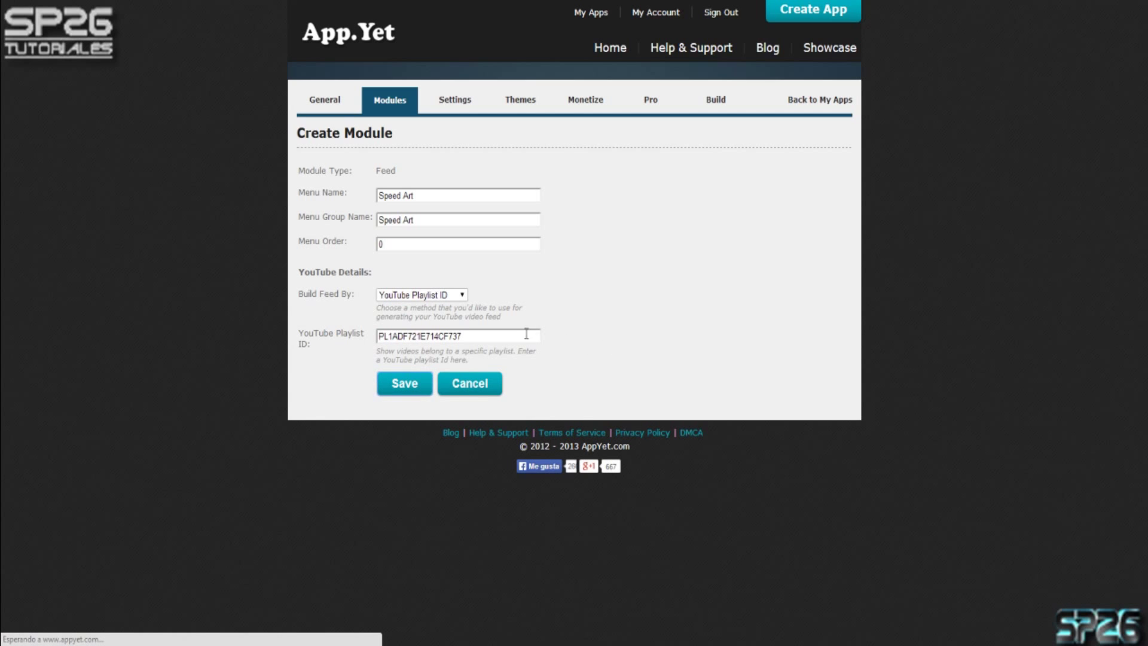
pyautogui.scroll(-3, 457, 395)
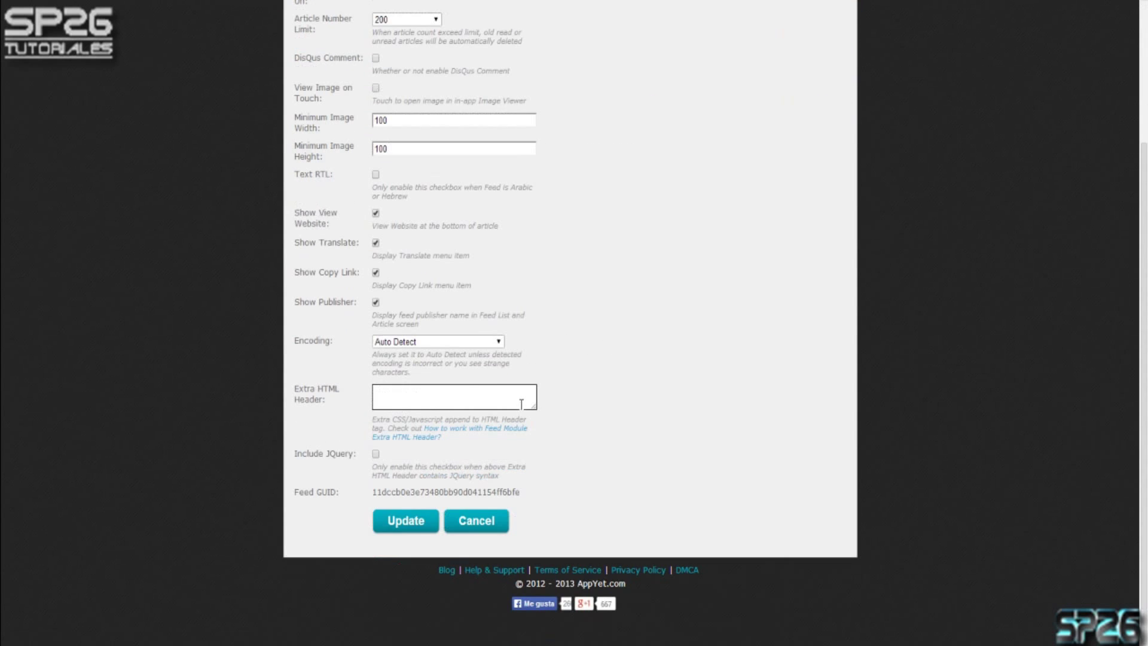
pyautogui.click(467, 530)
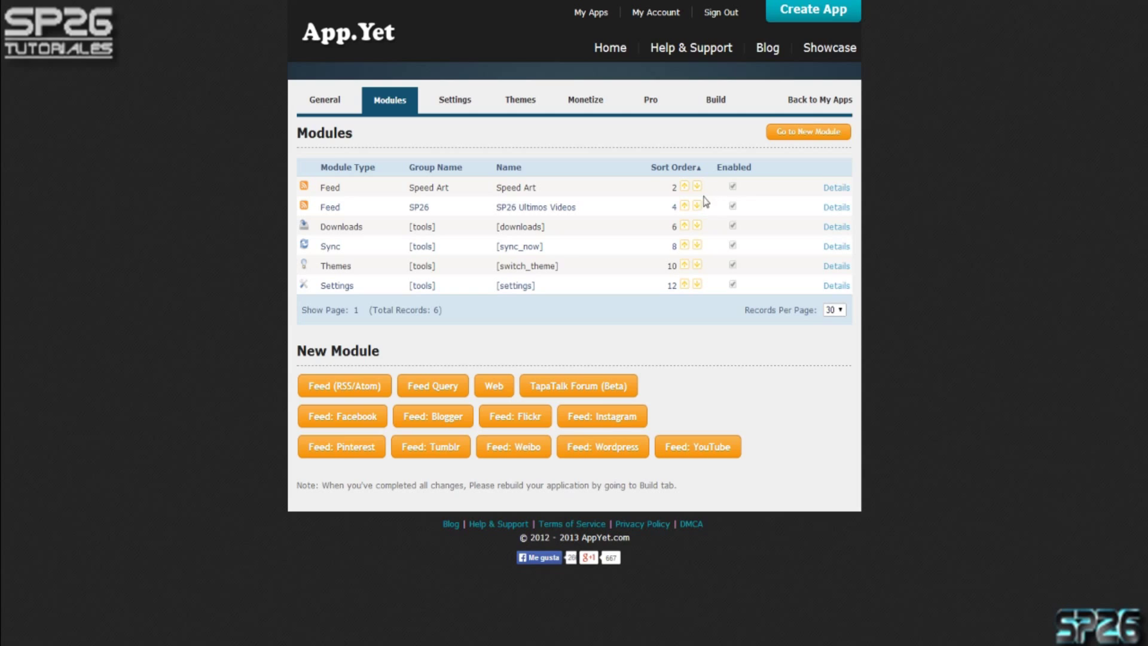
# - Move the SP26 Ultimos Videos feed above the Speed Art feed in the module order
pyautogui.click(684, 206)
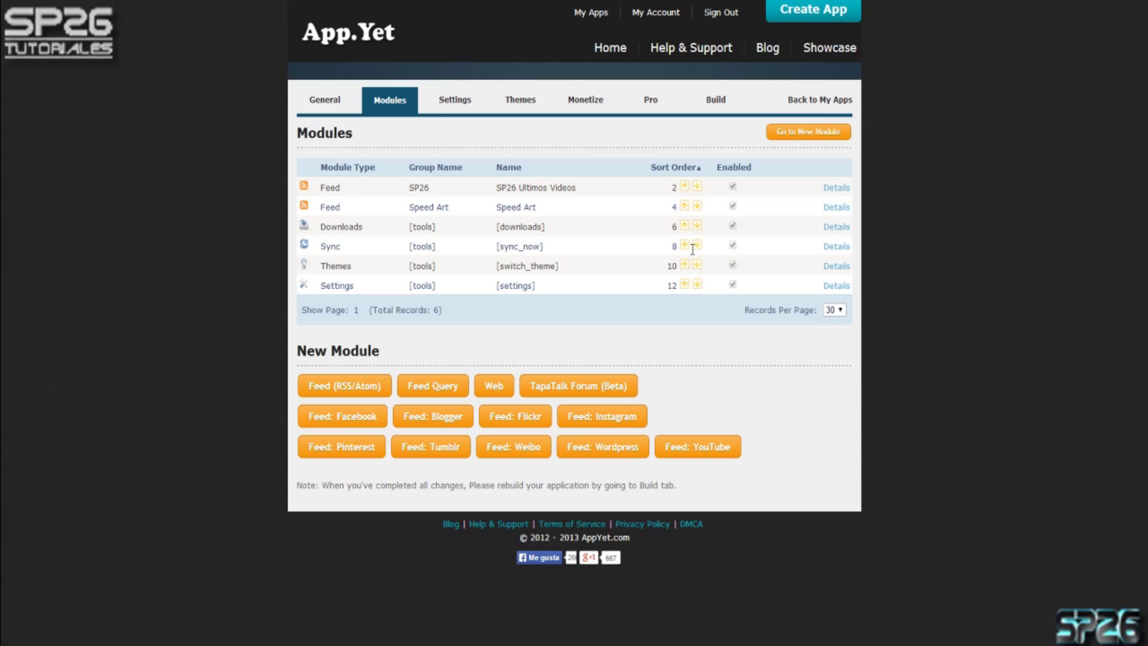
pyautogui.click(841, 310)
pyautogui.click(593, 325)
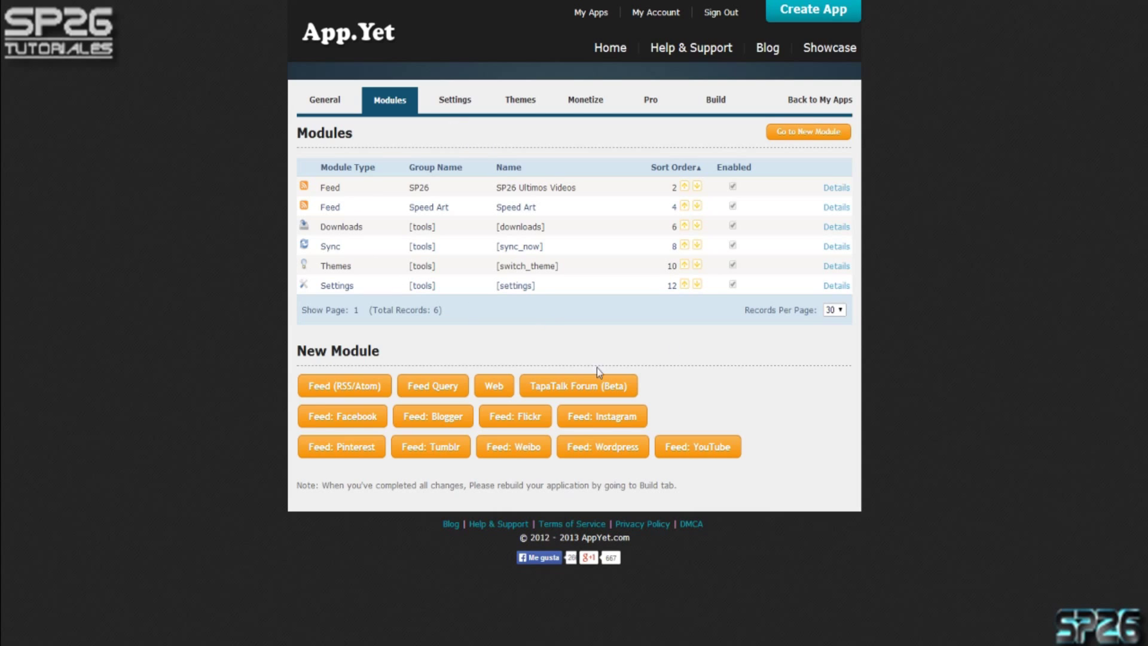
# - Start a Facebook feed module with both the menu name and the menu group name set to Facebook
pyautogui.click(371, 411)
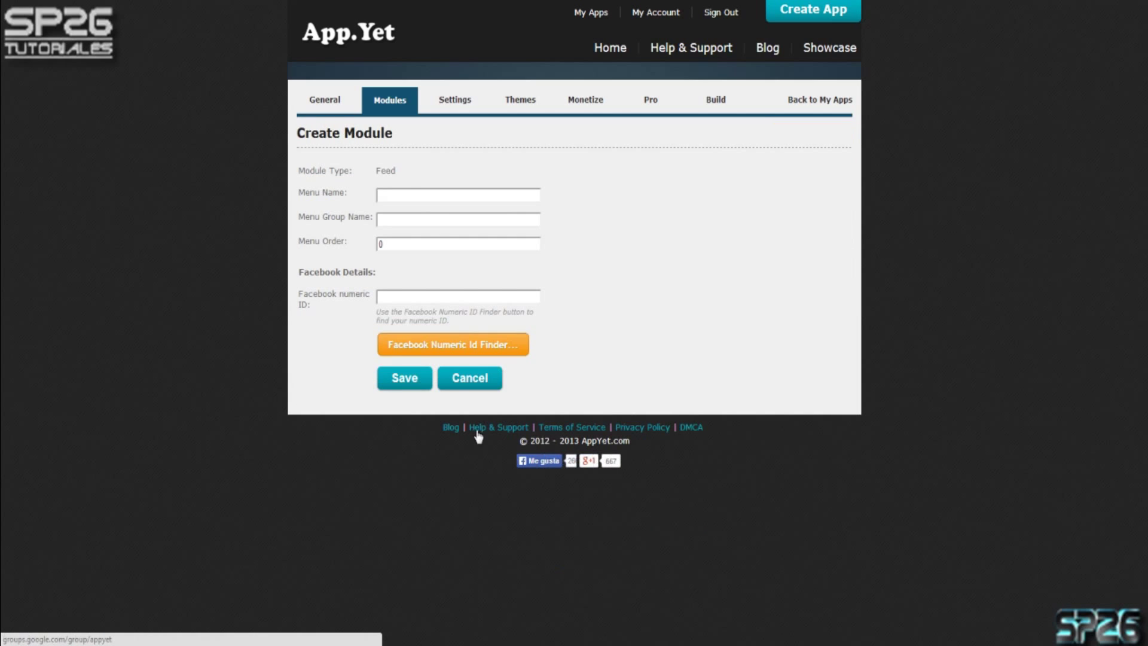
pyautogui.click(408, 195)
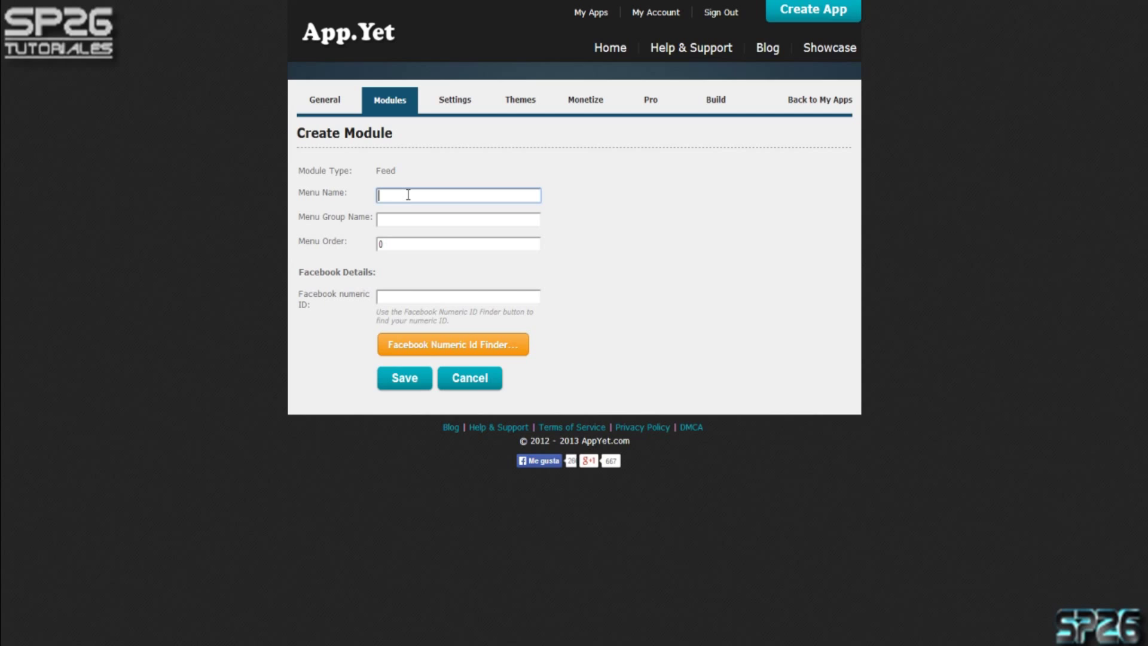
pyautogui.write('Facebook')
pyautogui.doubleClick(413, 196)
pyautogui.rightClick(389, 193)
pyautogui.click(422, 257)
pyautogui.click(400, 218)
pyautogui.rightClick(397, 218)
pyautogui.click(412, 298)
pyautogui.click(406, 296)
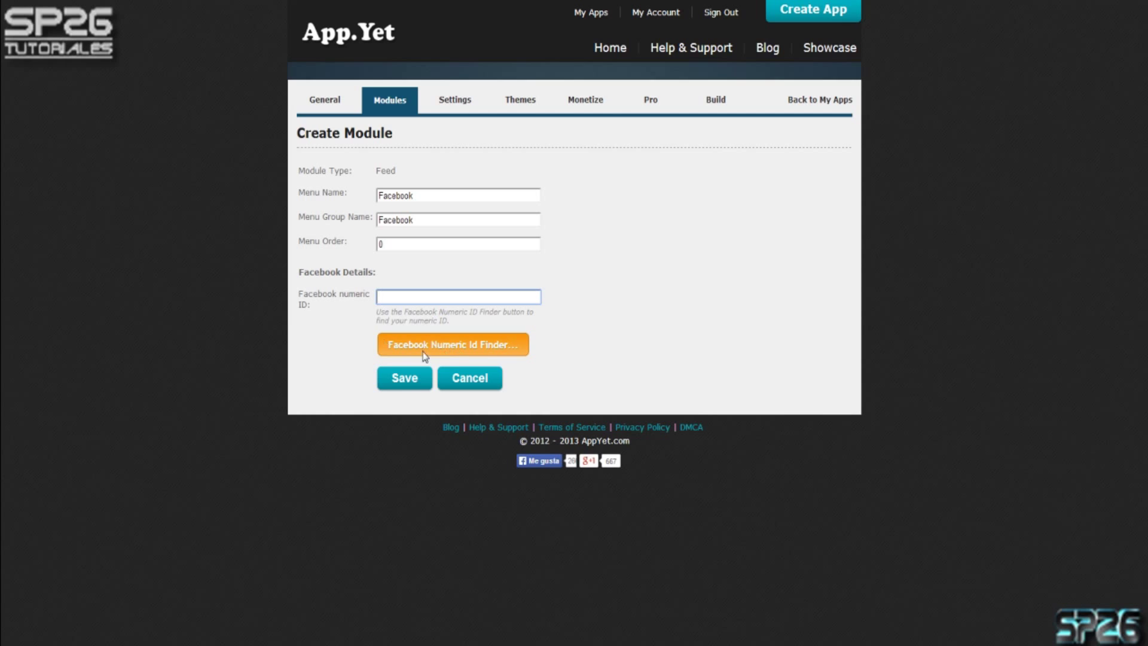
# - Open the Facebook numeric ID finder, return to the module form and leave it for the module list without saving
pyautogui.click(503, 345)
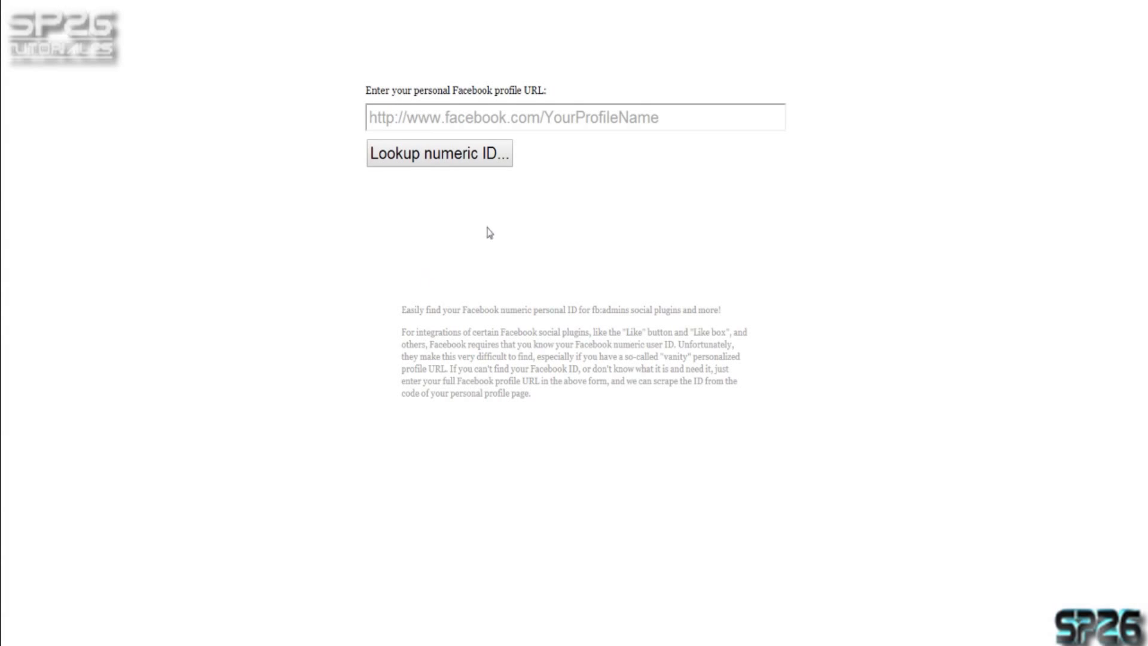
pyautogui.click(533, 116)
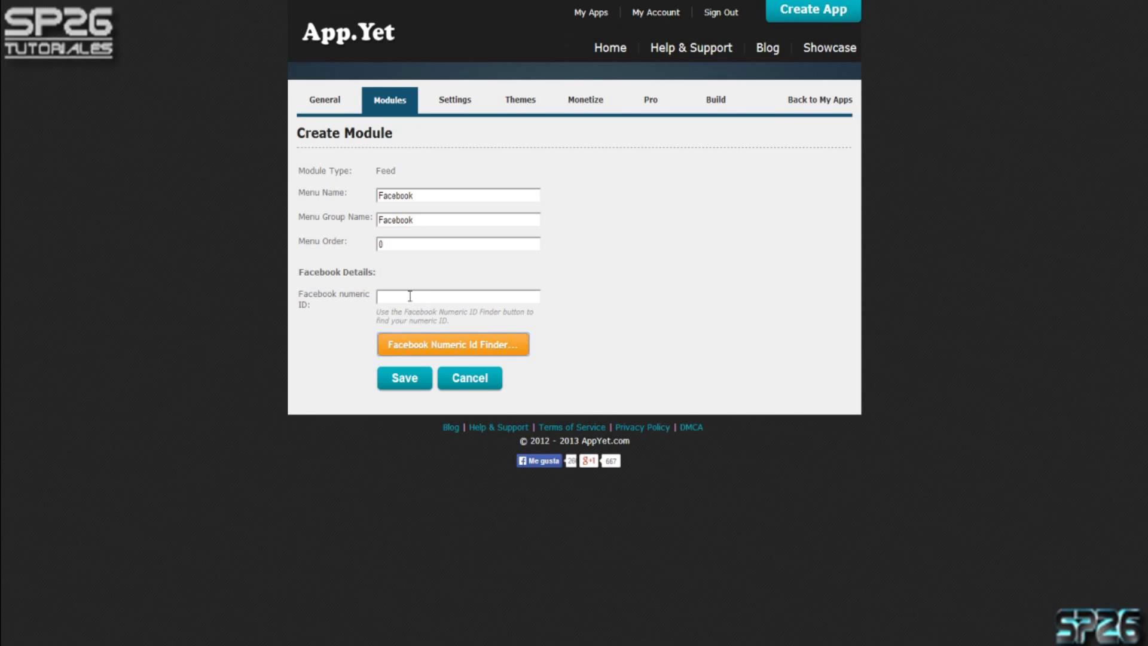
pyautogui.click(410, 296)
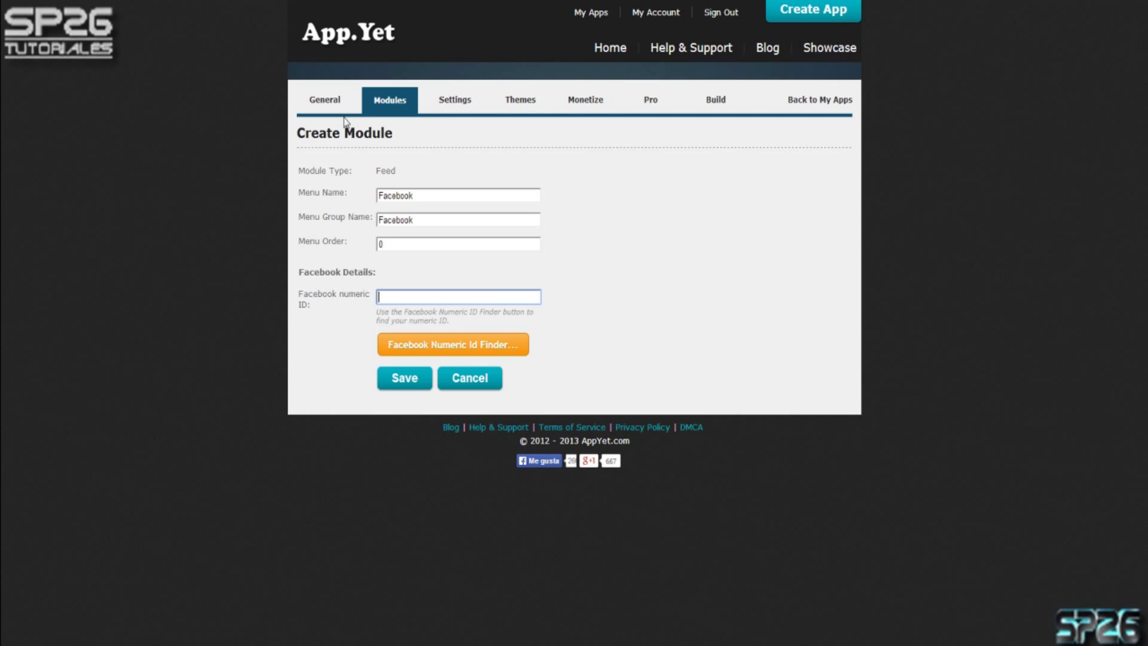
pyautogui.click(394, 100)
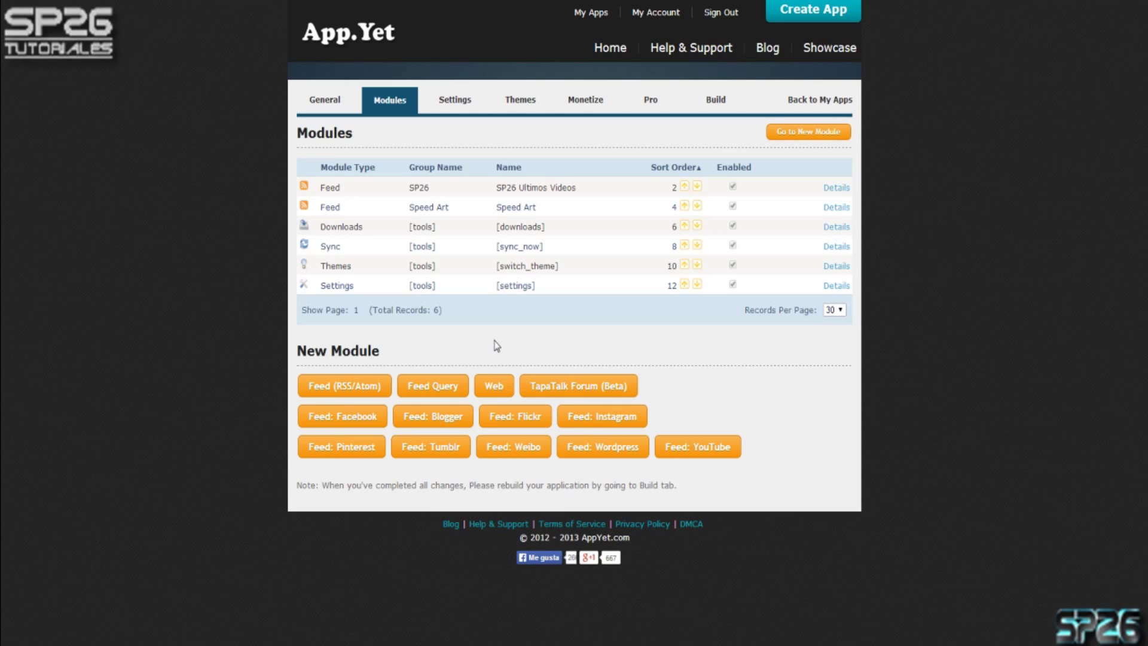
# - Examine the app's settings, themes, monetization and Pro subscription options, and open the build page
pyautogui.click(456, 103)
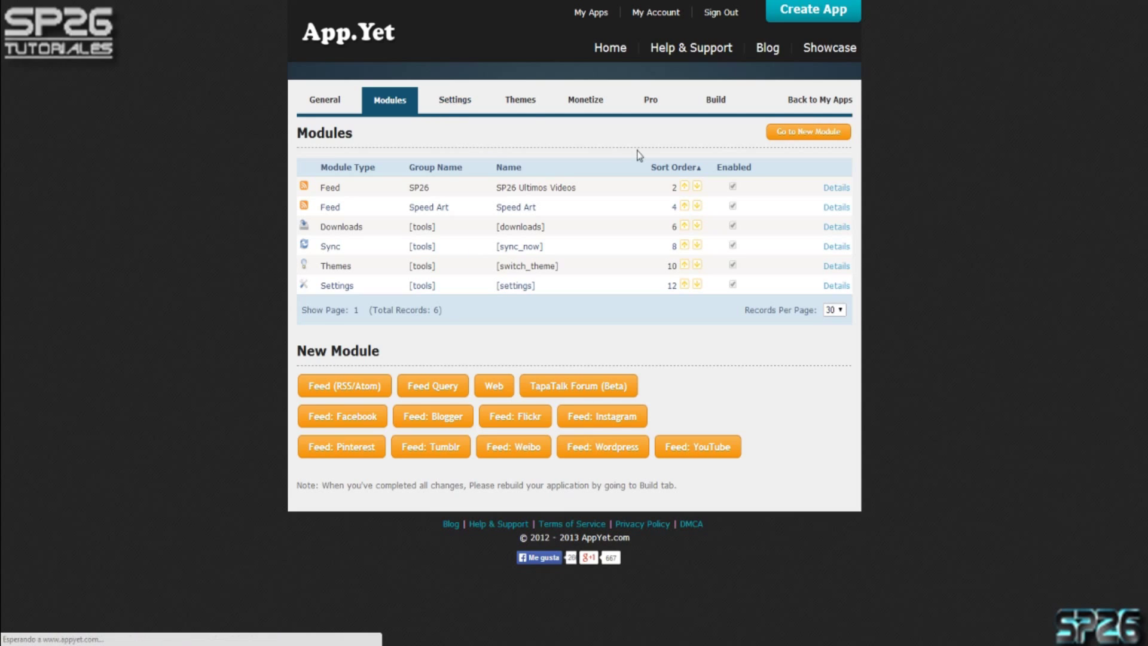
pyautogui.scroll(-5, 520, 227)
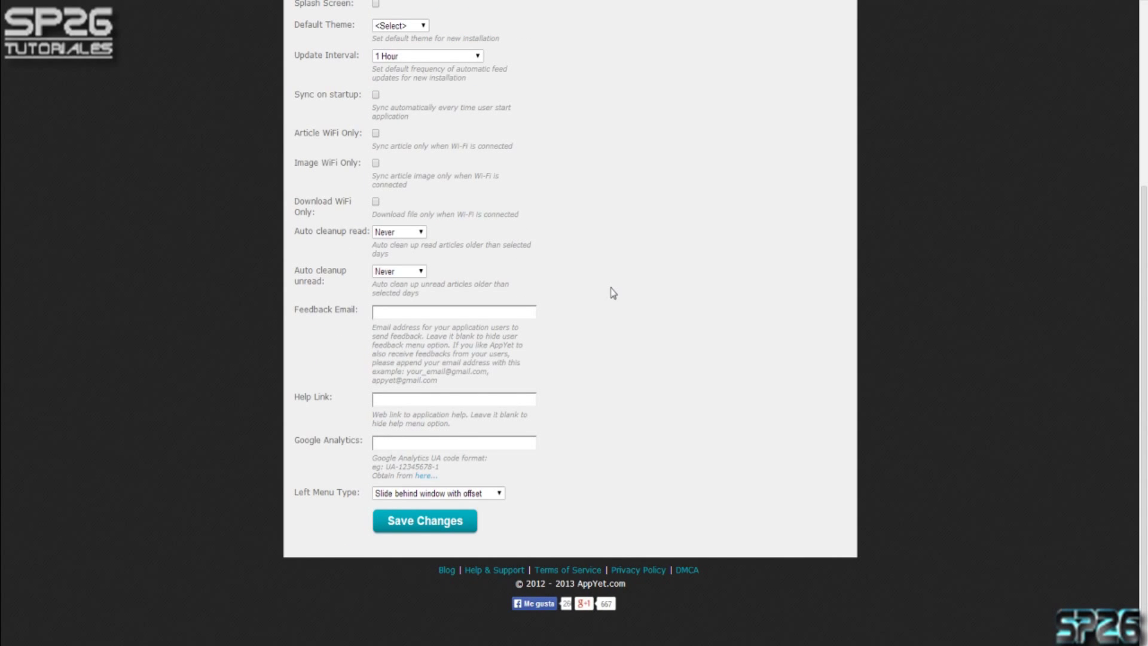
pyautogui.scroll(2, 609, 288)
pyautogui.scroll(2, 610, 287)
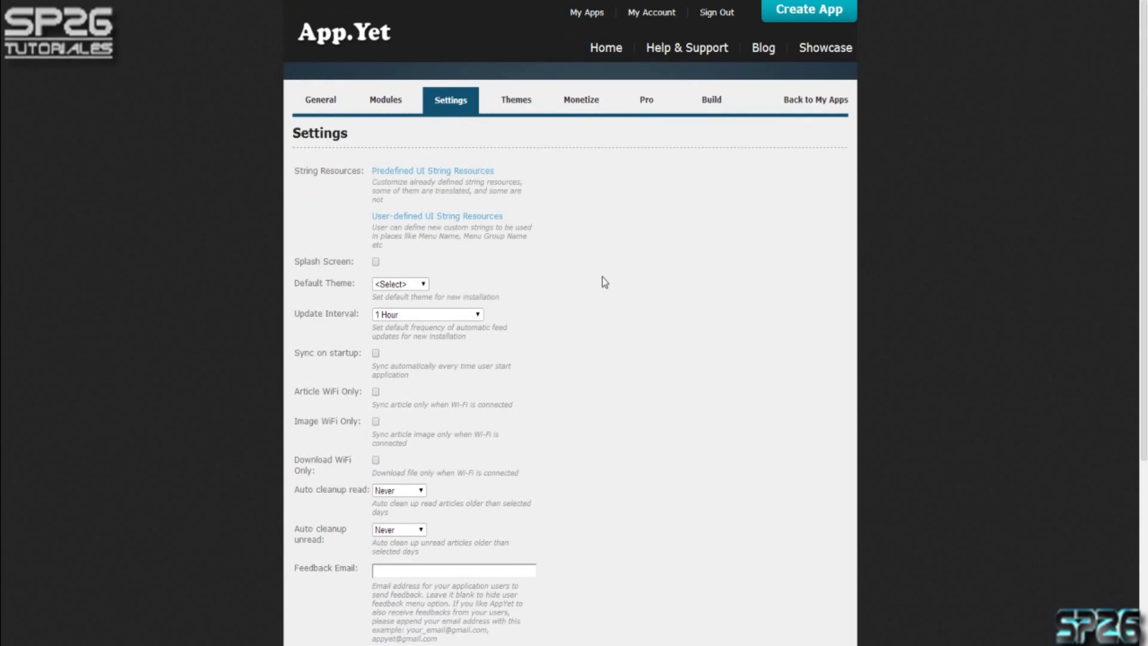
pyautogui.click(516, 100)
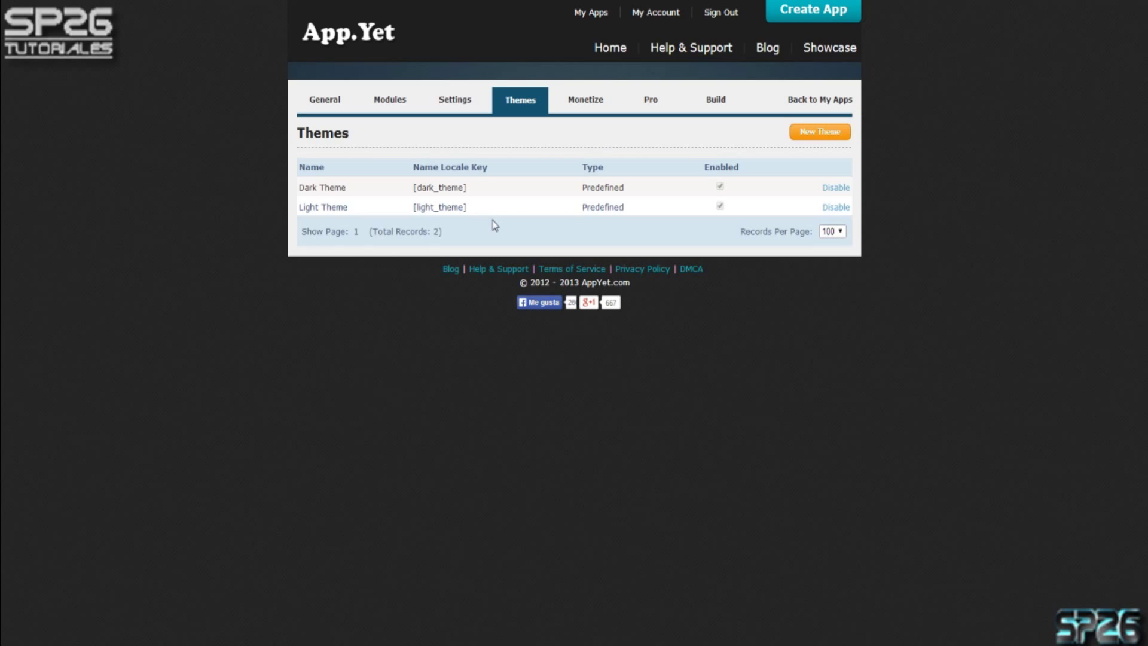
pyautogui.click(584, 98)
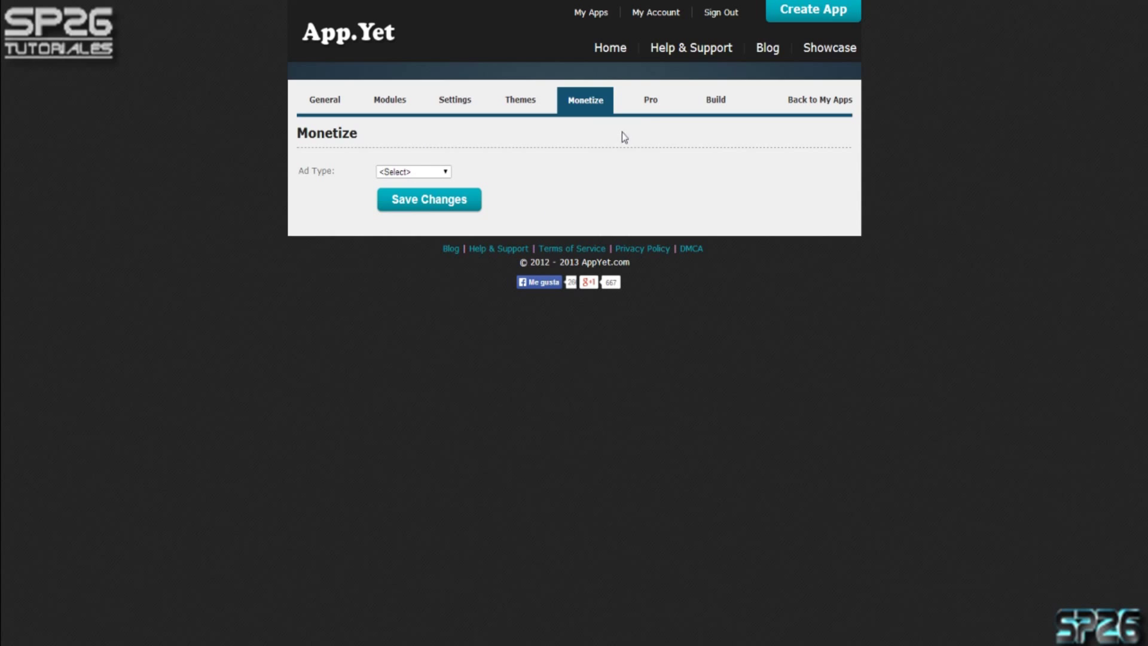
pyautogui.click(649, 103)
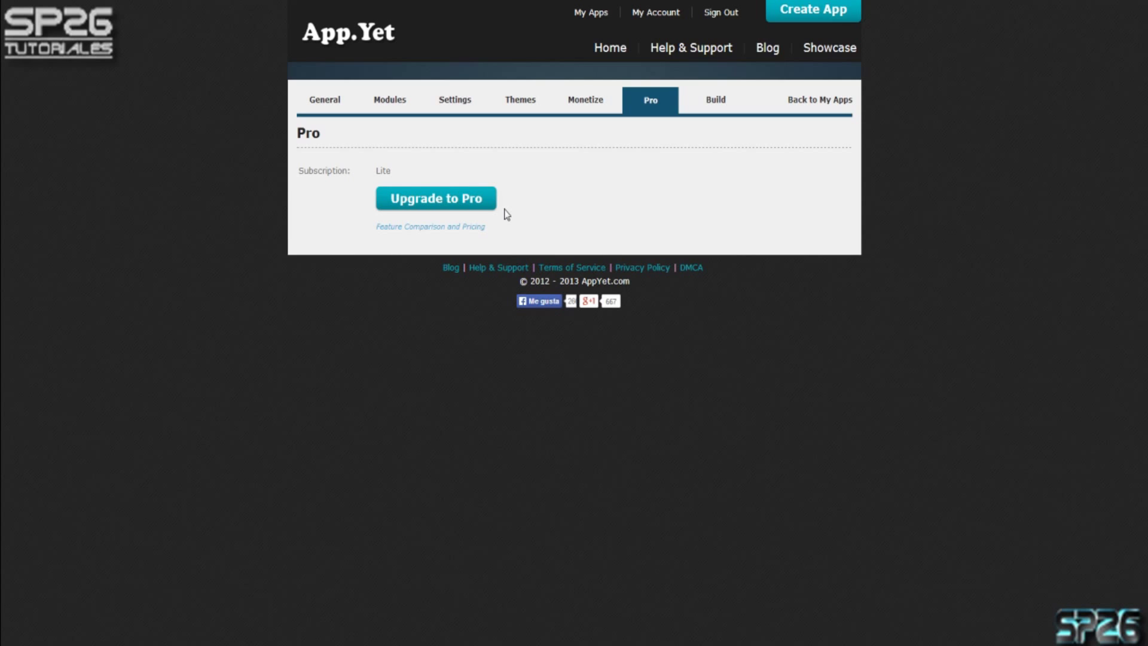
pyautogui.click(721, 114)
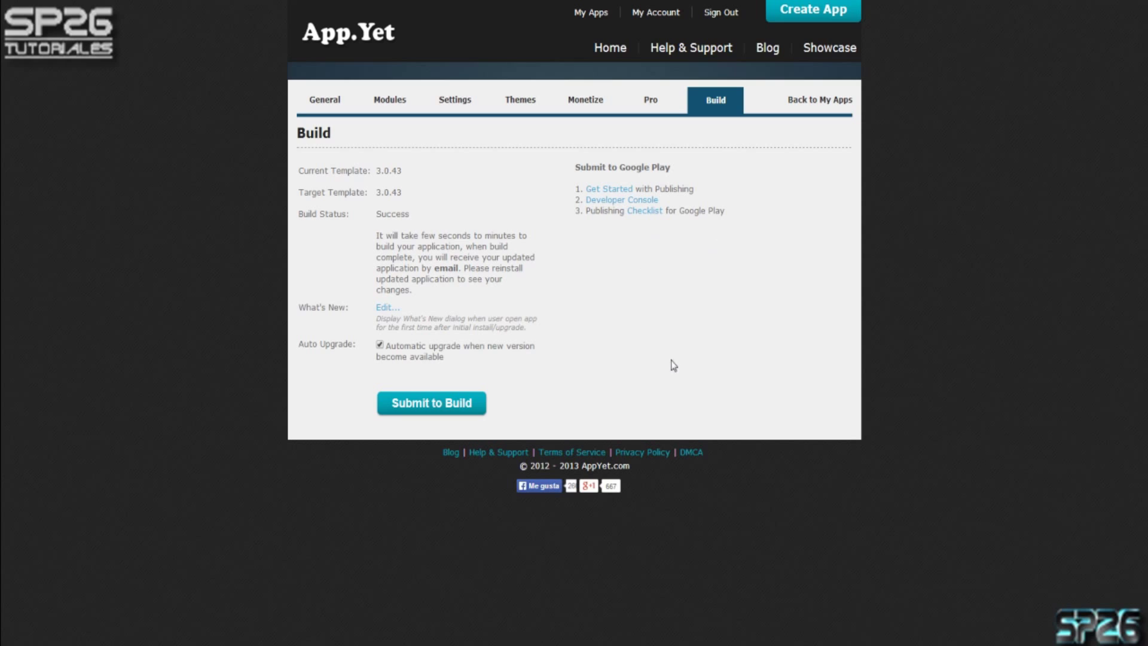